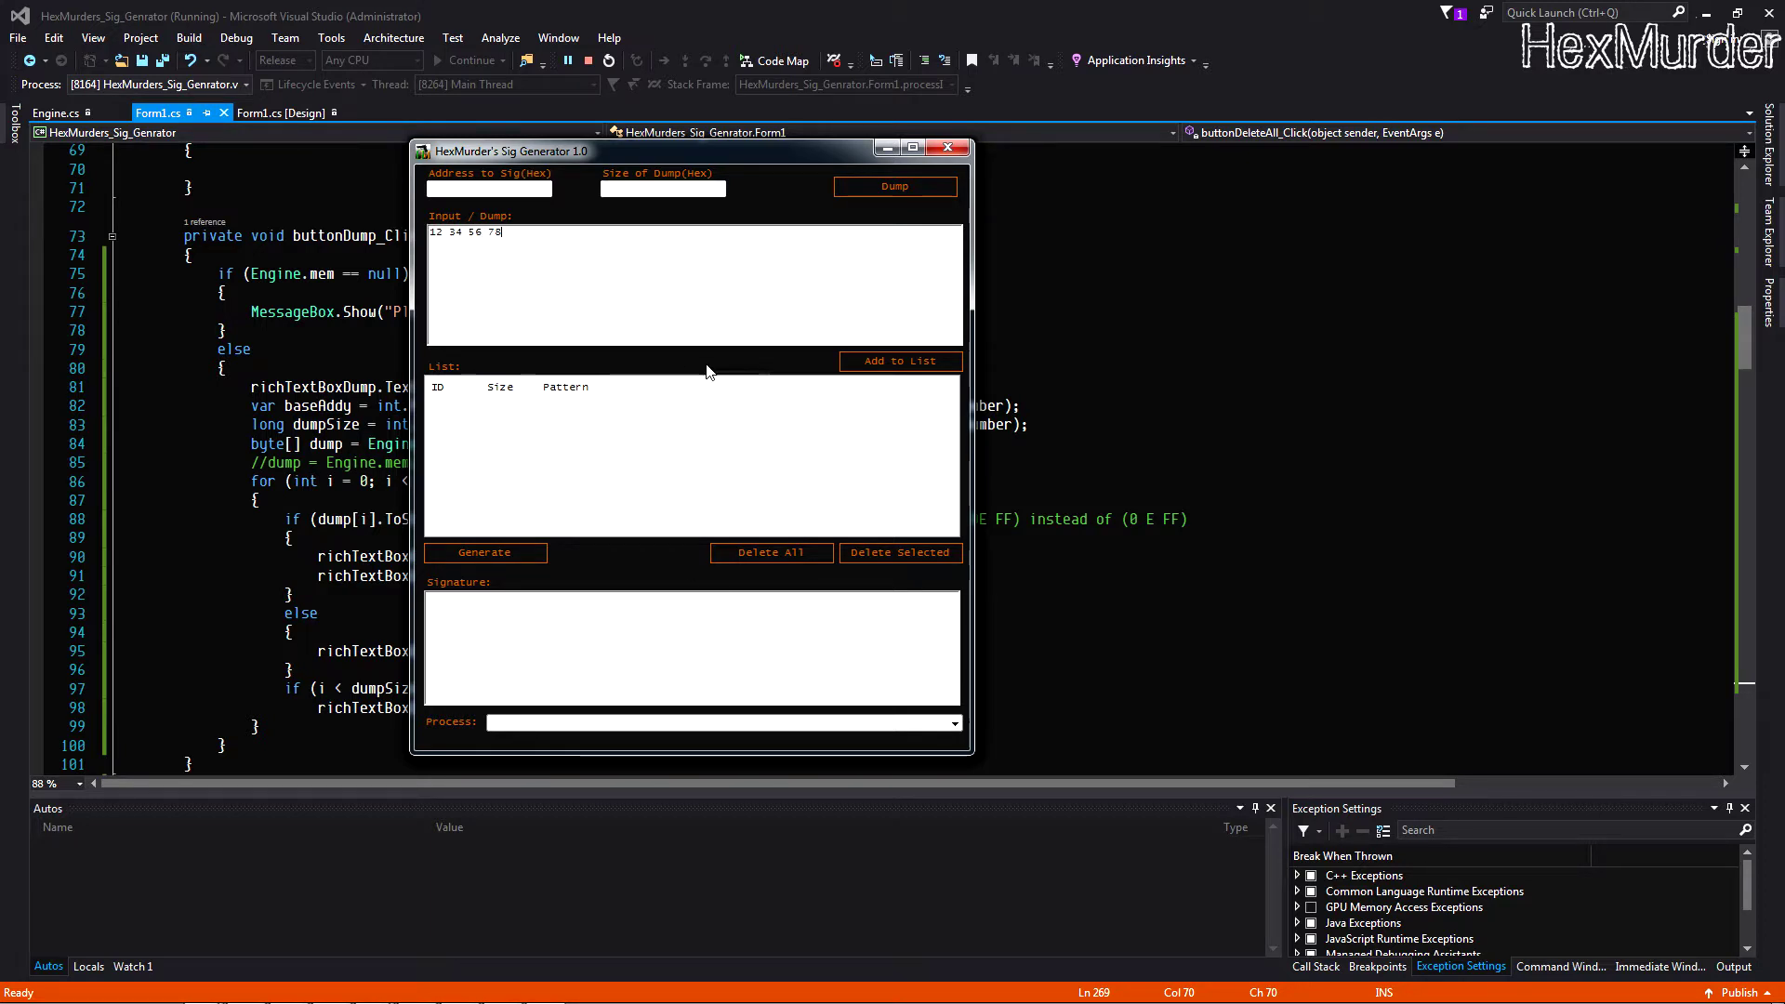
# - Add the 12 34 56 78 pattern to the list twice and generate a signature
pyautogui.click(917, 370)
pyautogui.click(874, 577)
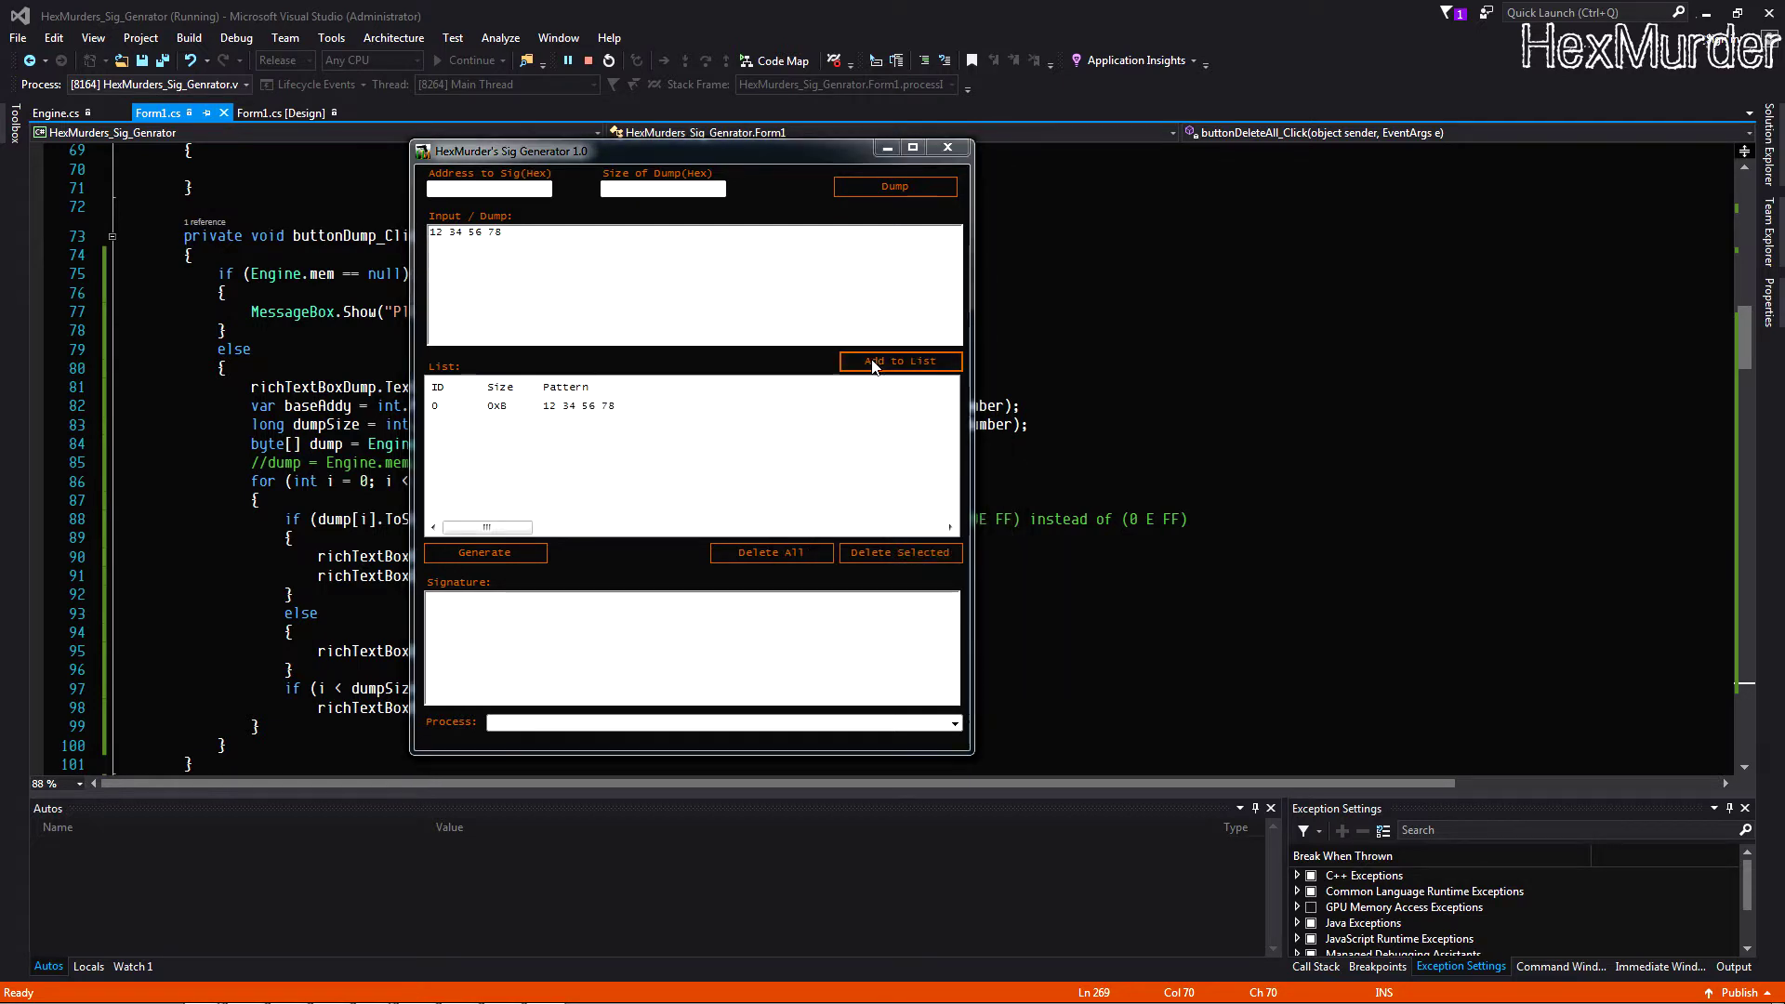
pyautogui.click(874, 365)
pyautogui.click(872, 578)
pyautogui.click(604, 409)
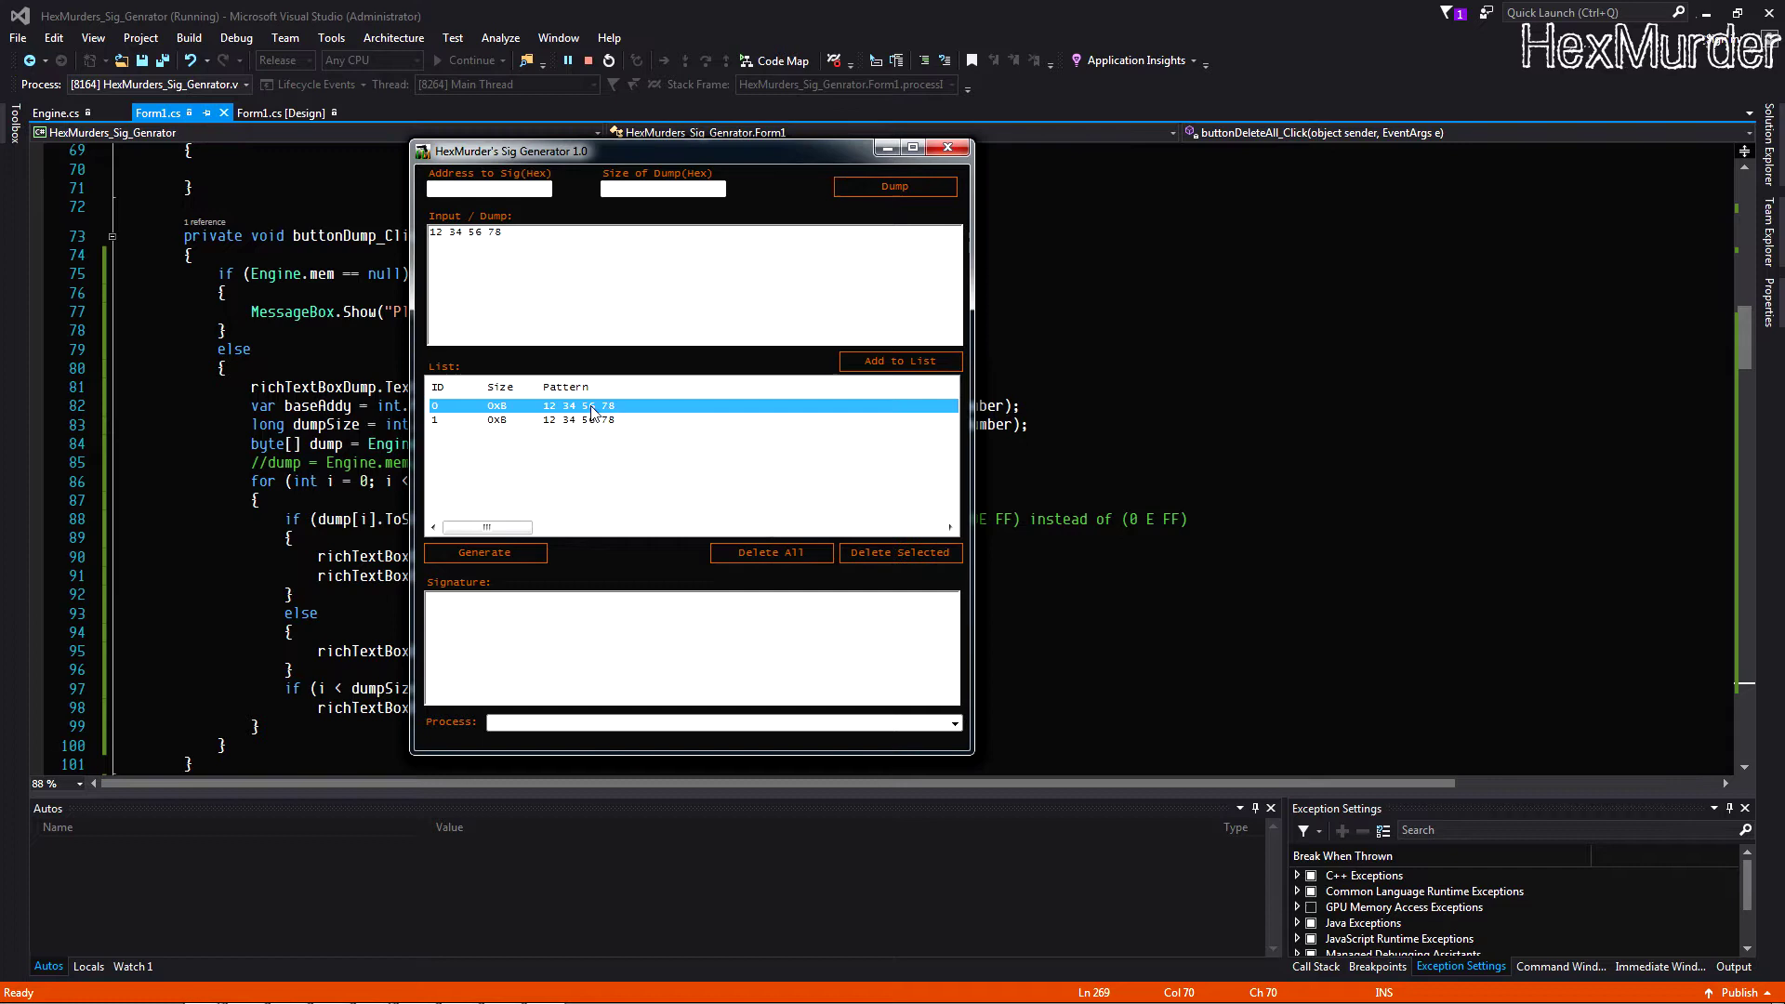
pyautogui.click(593, 420)
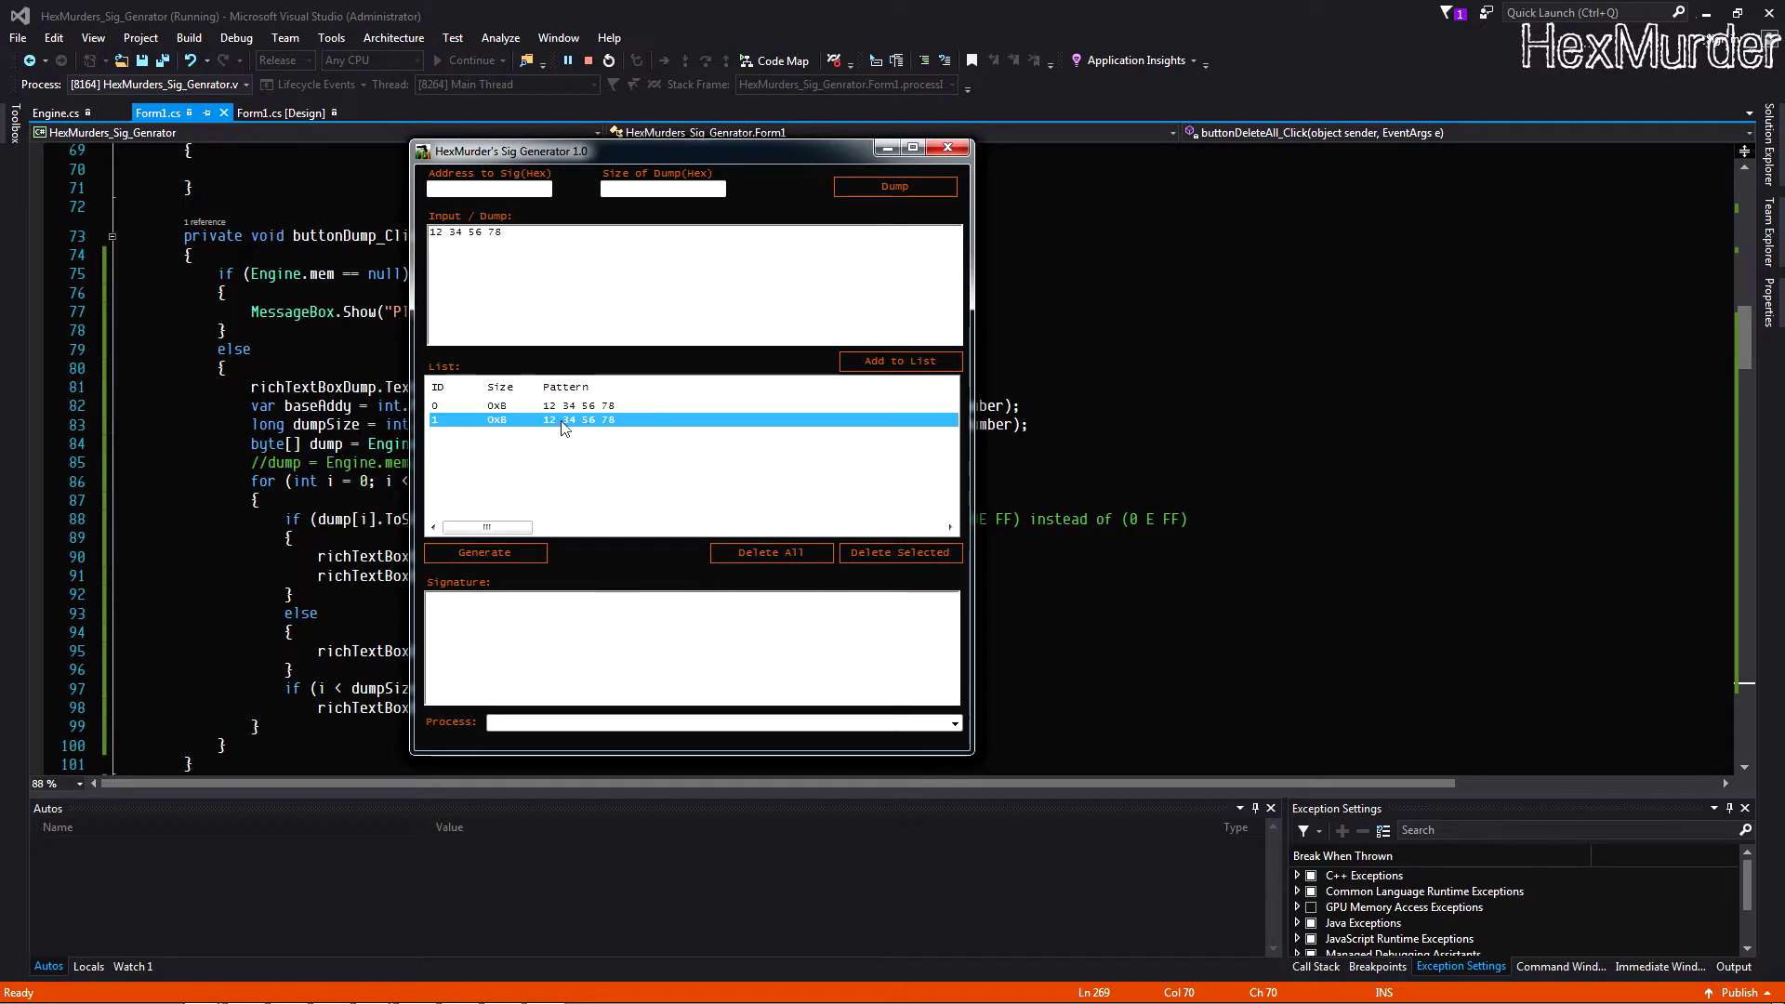
pyautogui.click(483, 558)
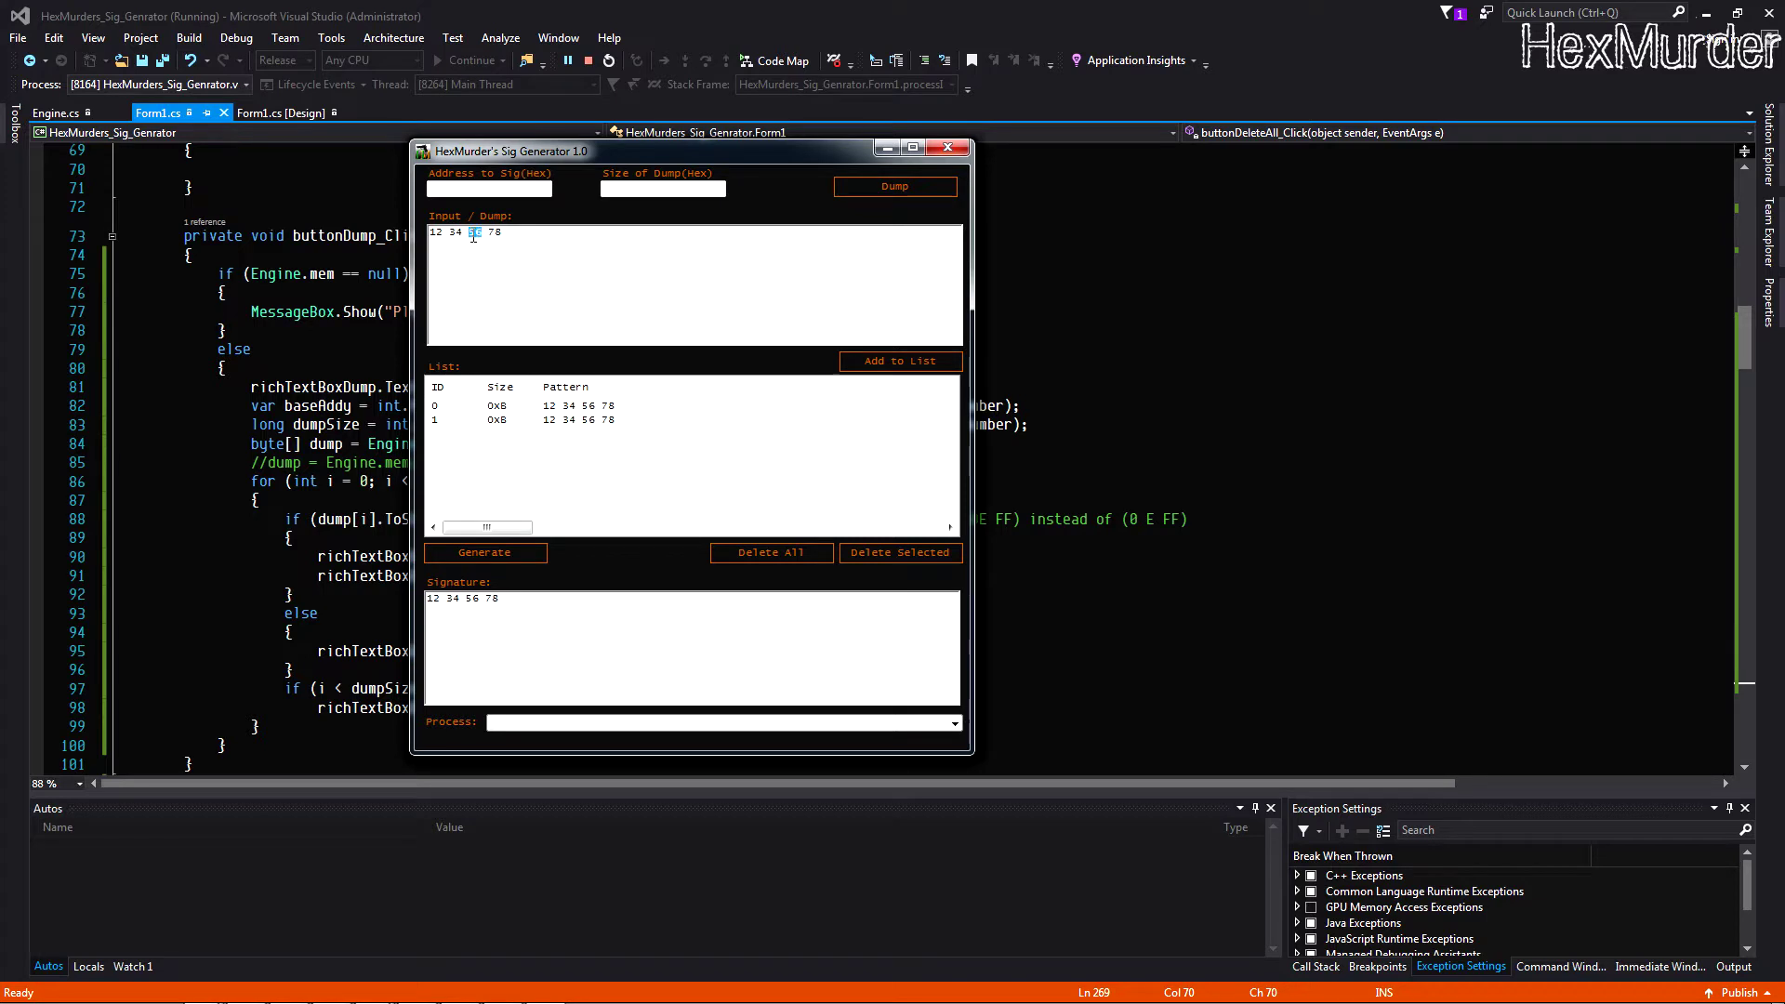
# - Add 12 34 FF 78 as a third pattern and regenerate, giving 12 34 ?? 78
pyautogui.click(880, 355)
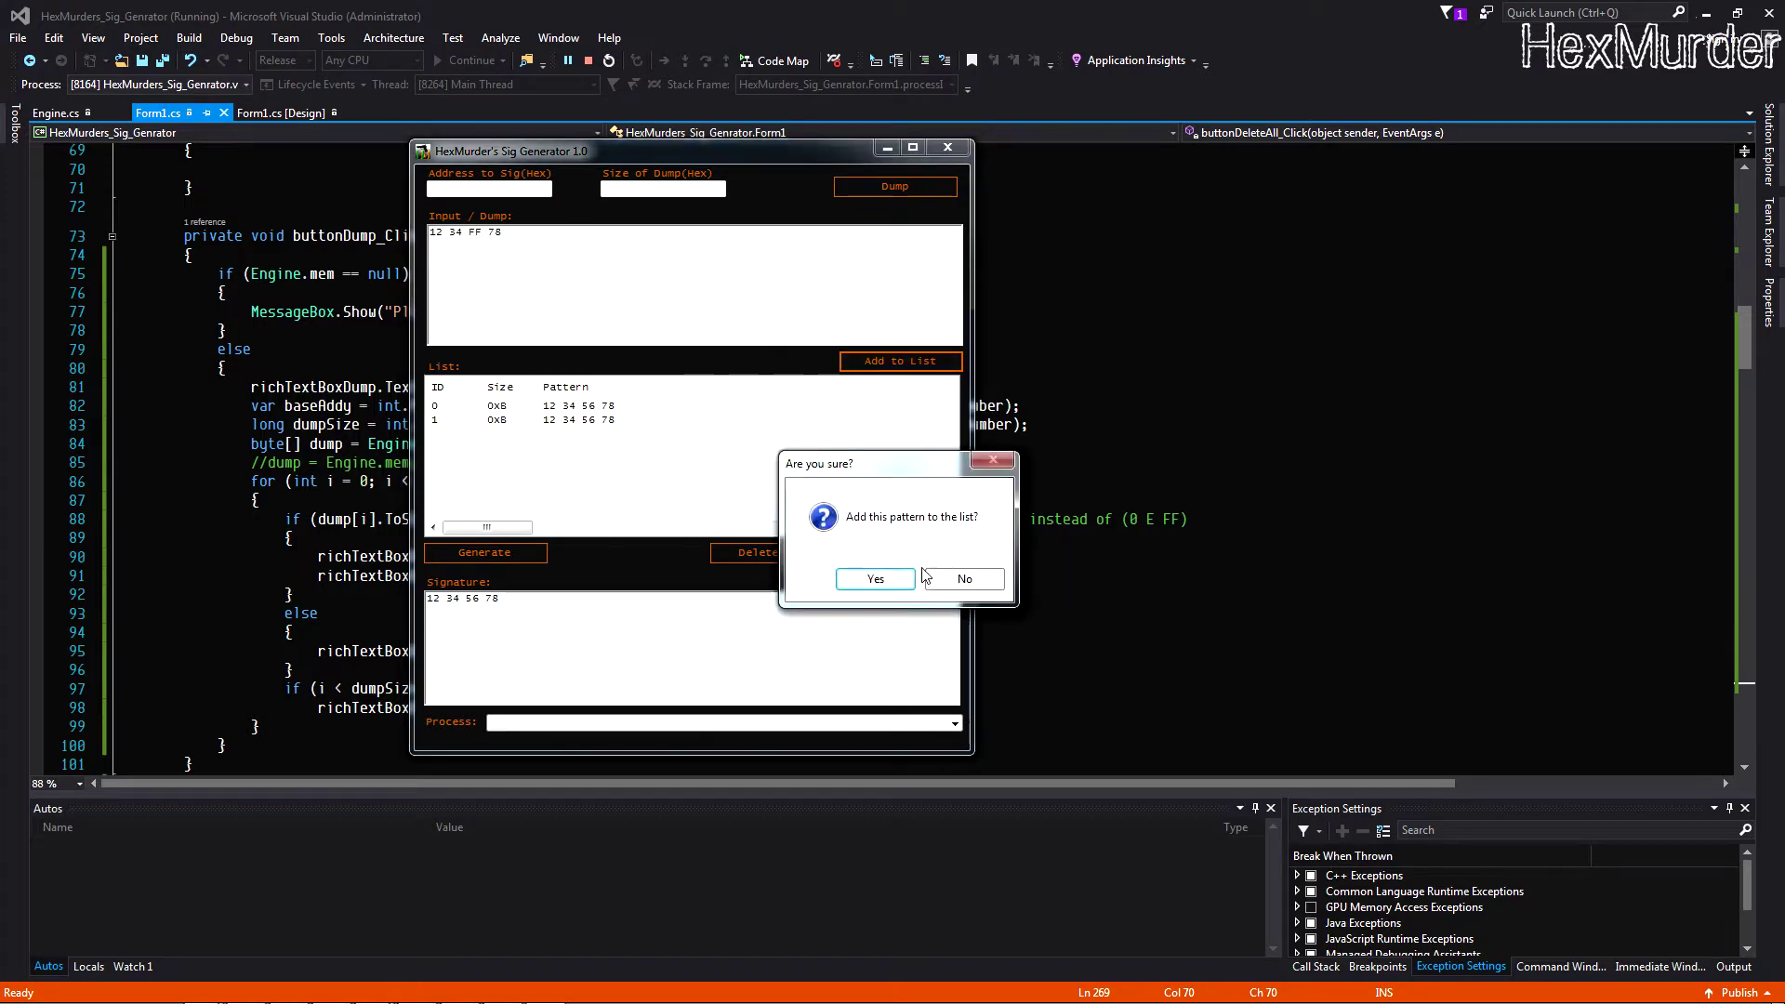
pyautogui.click(872, 580)
pyautogui.click(594, 443)
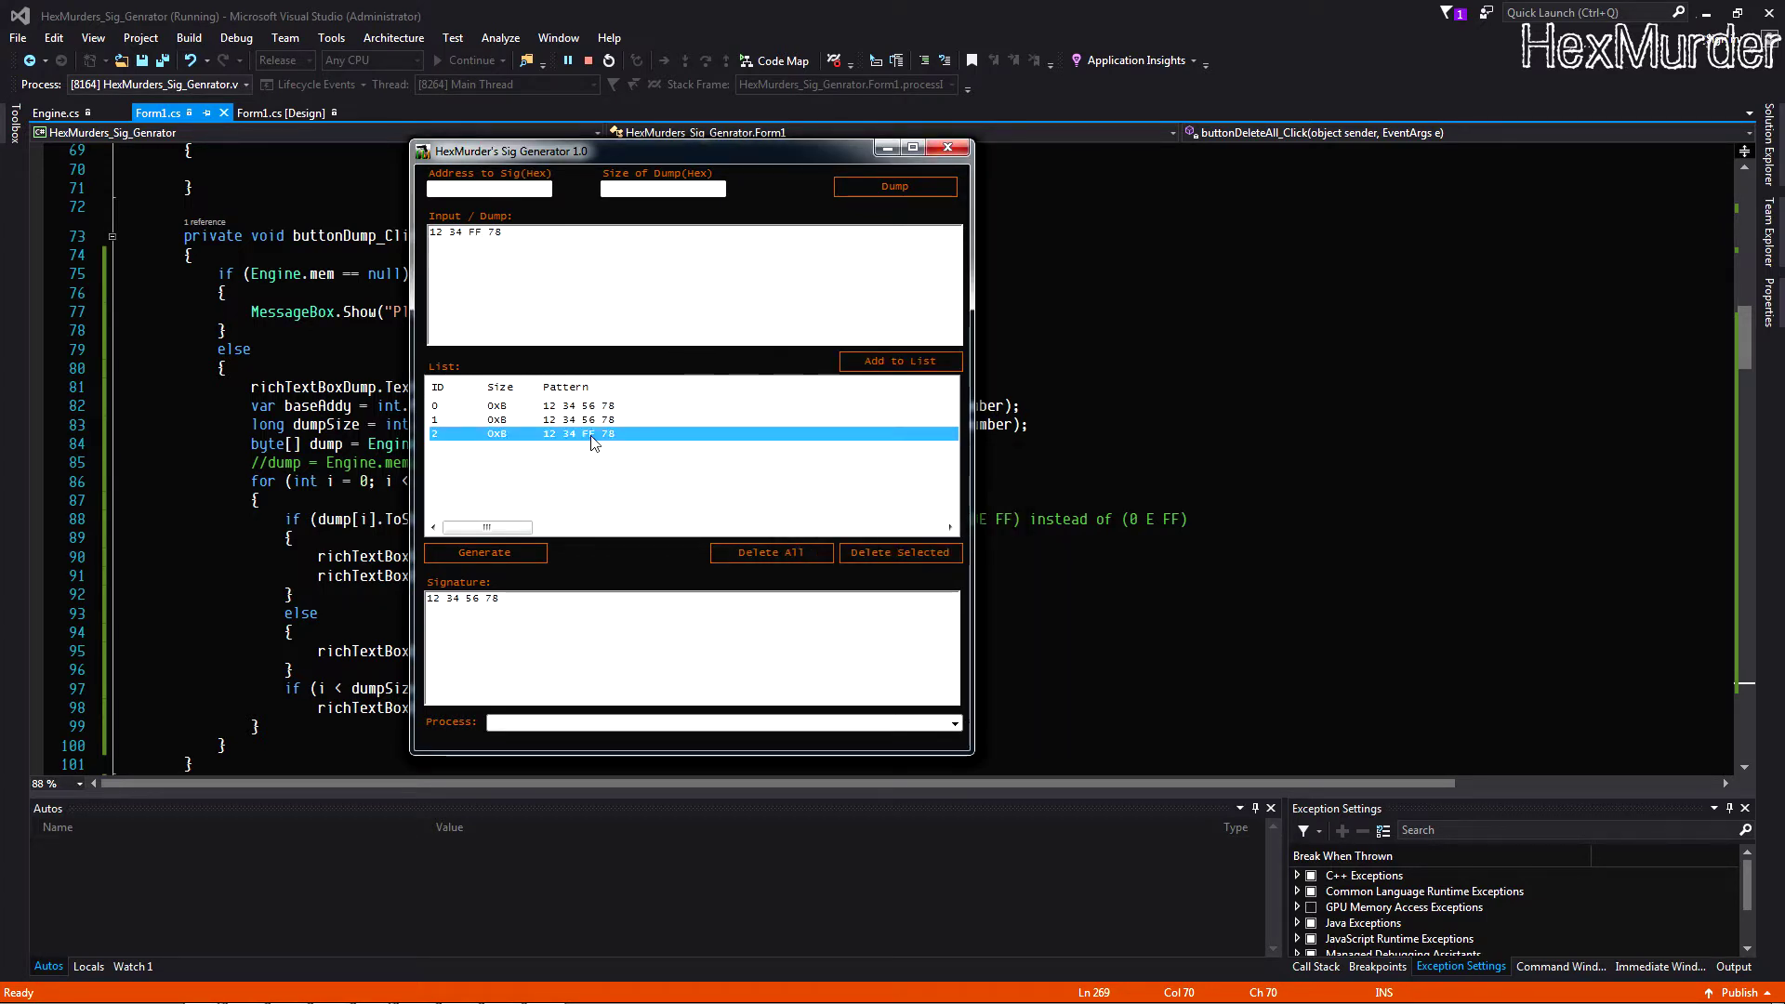
pyautogui.click(474, 553)
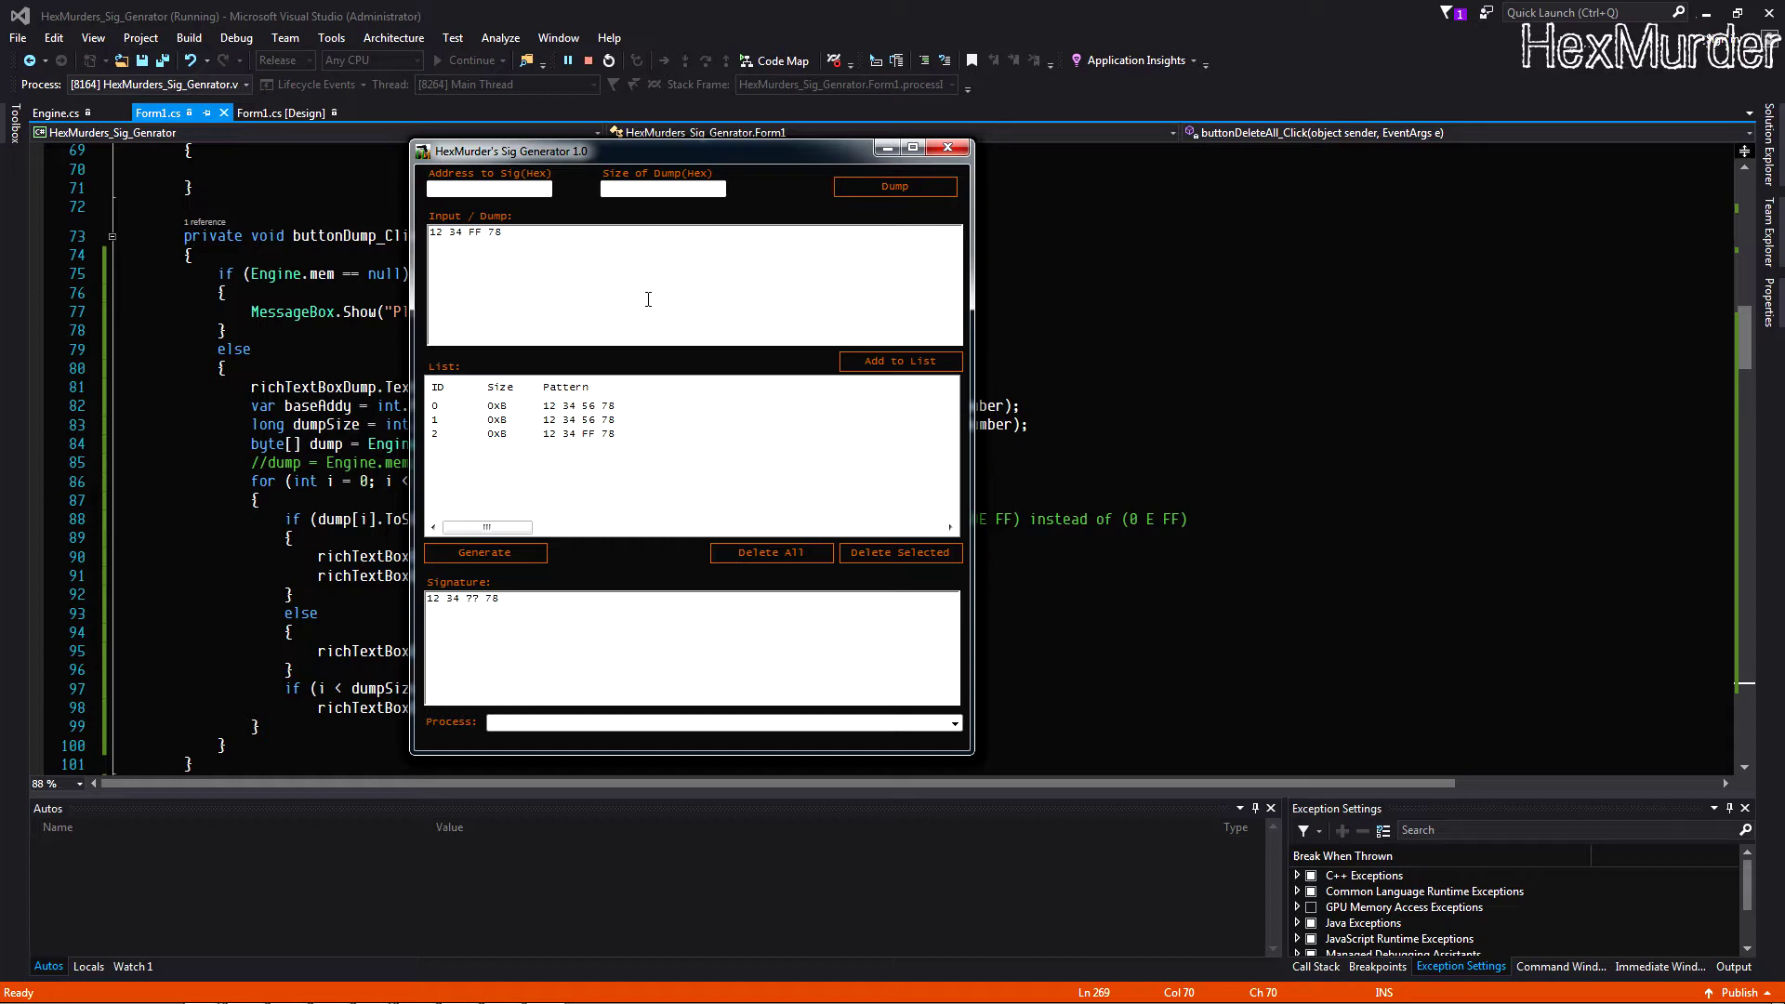
# - Attach the Sig Generator to the ePSXe process and bring the emulator's game window forward
pyautogui.click(625, 729)
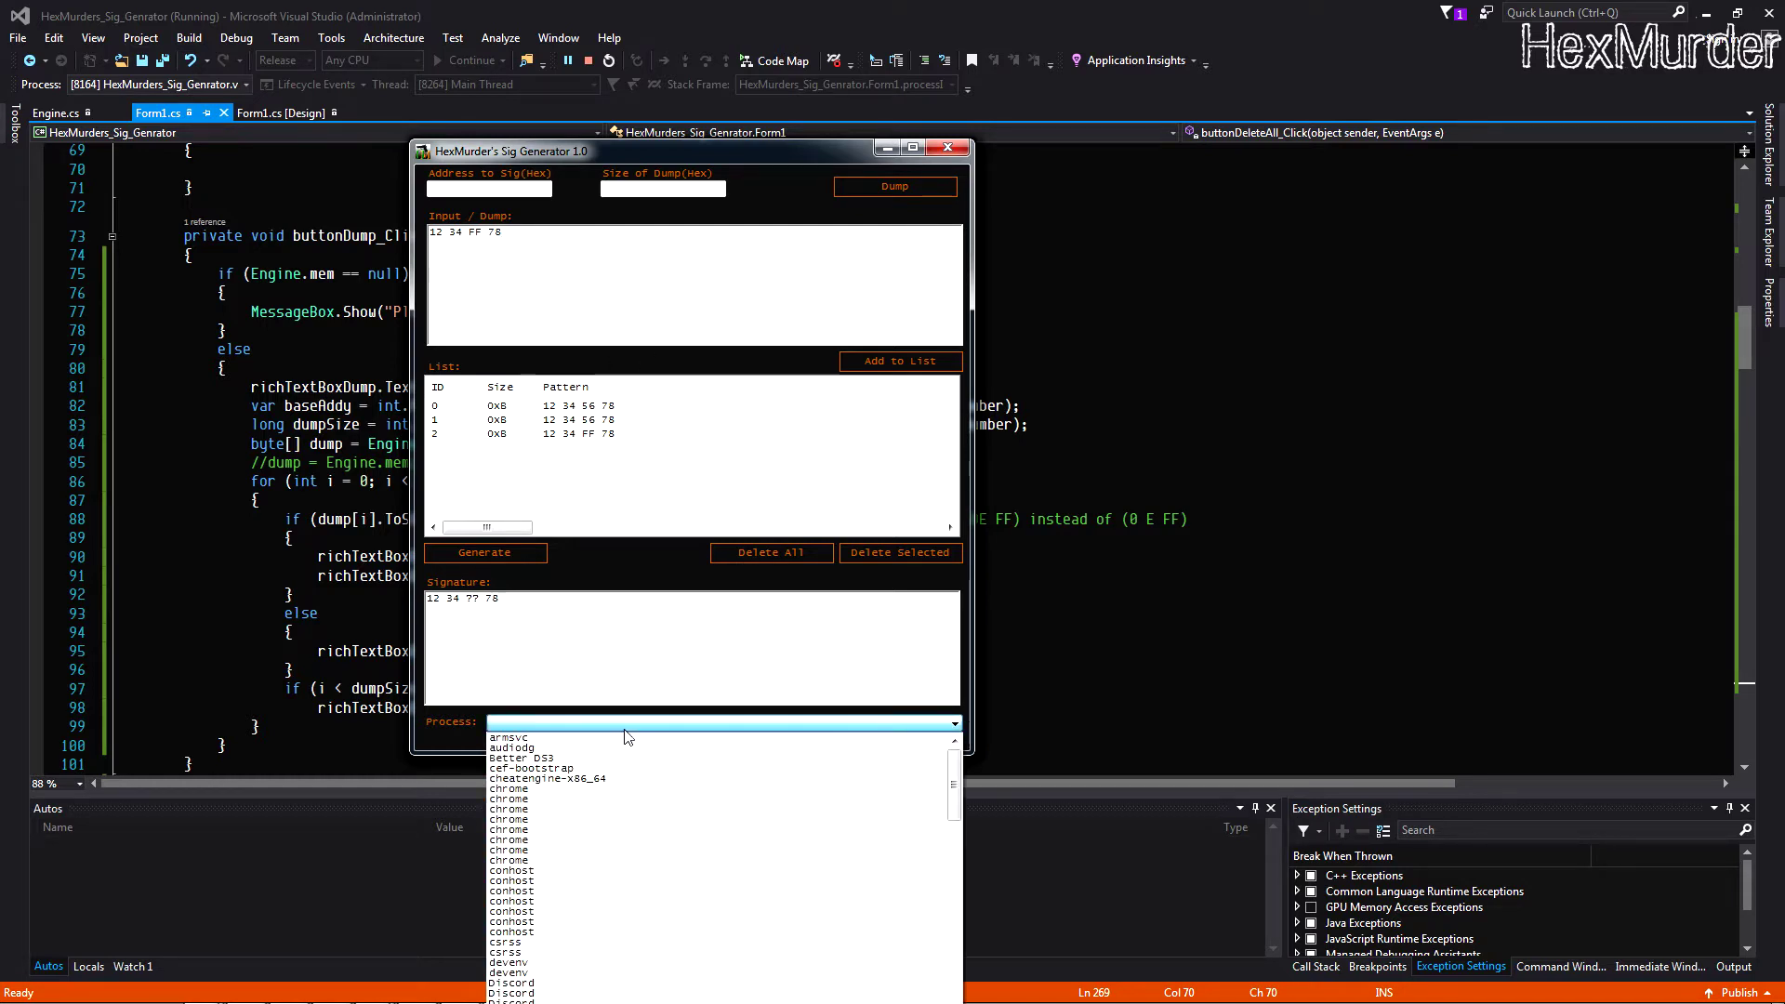
pyautogui.scroll(-4, 632, 797)
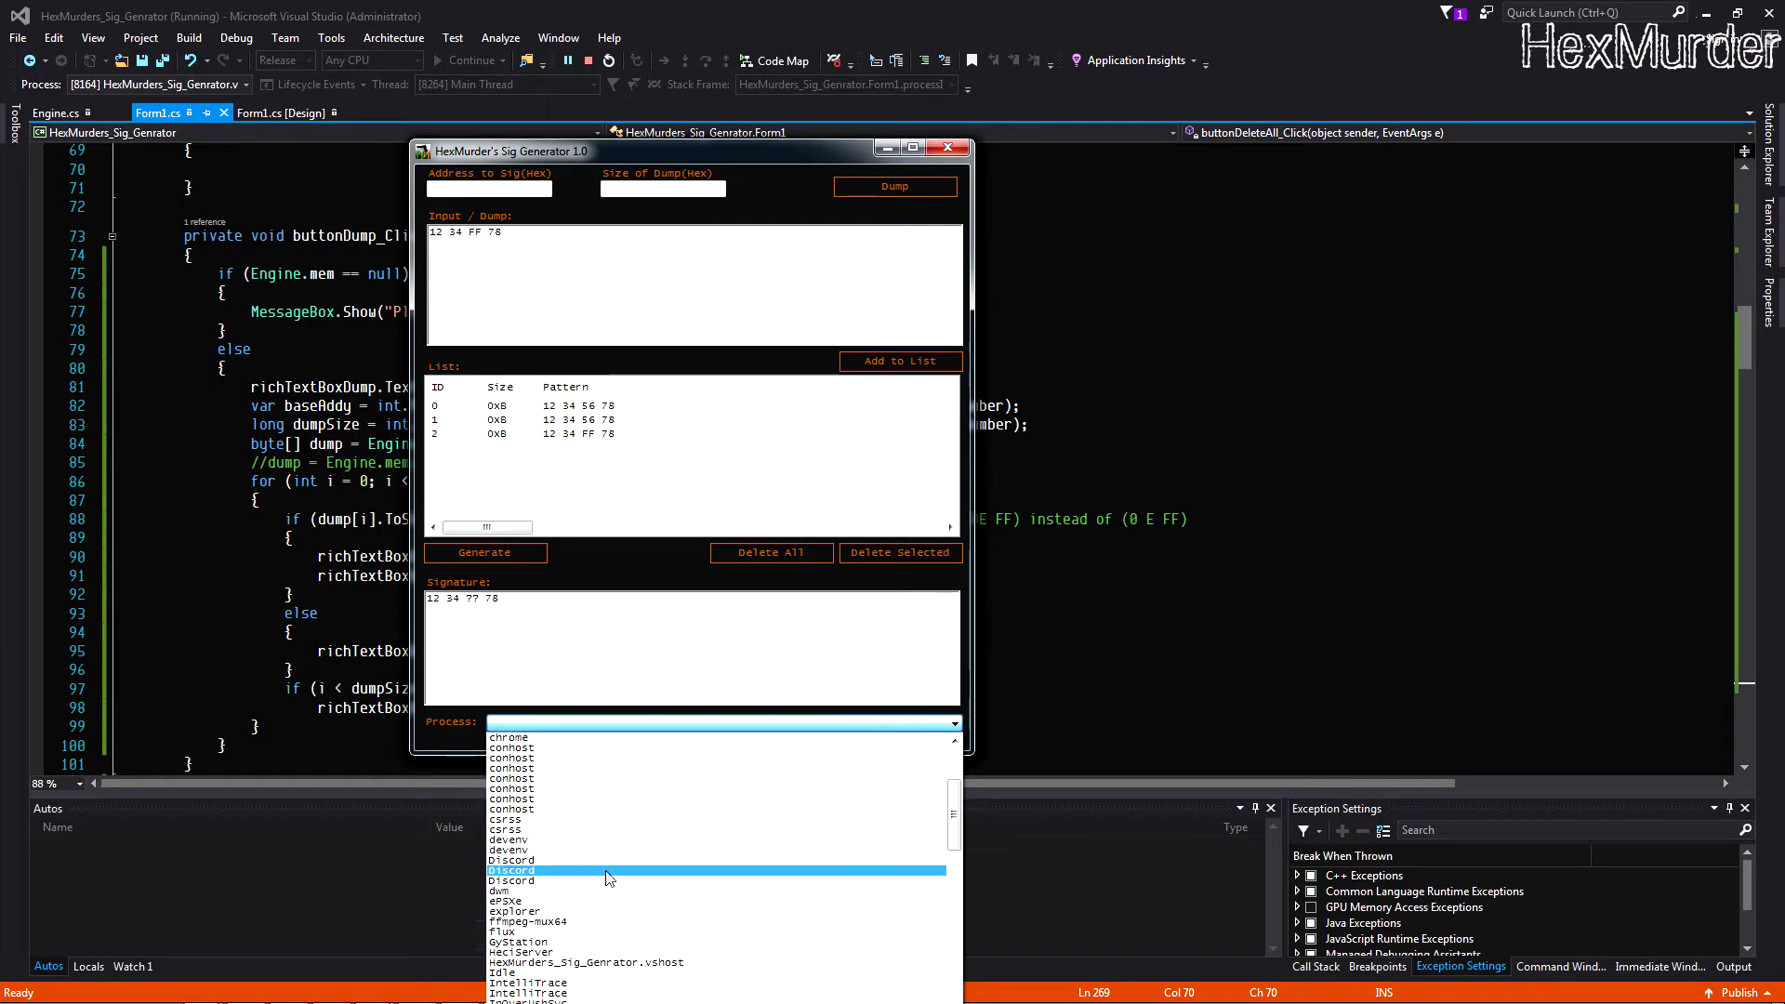
pyautogui.click(516, 902)
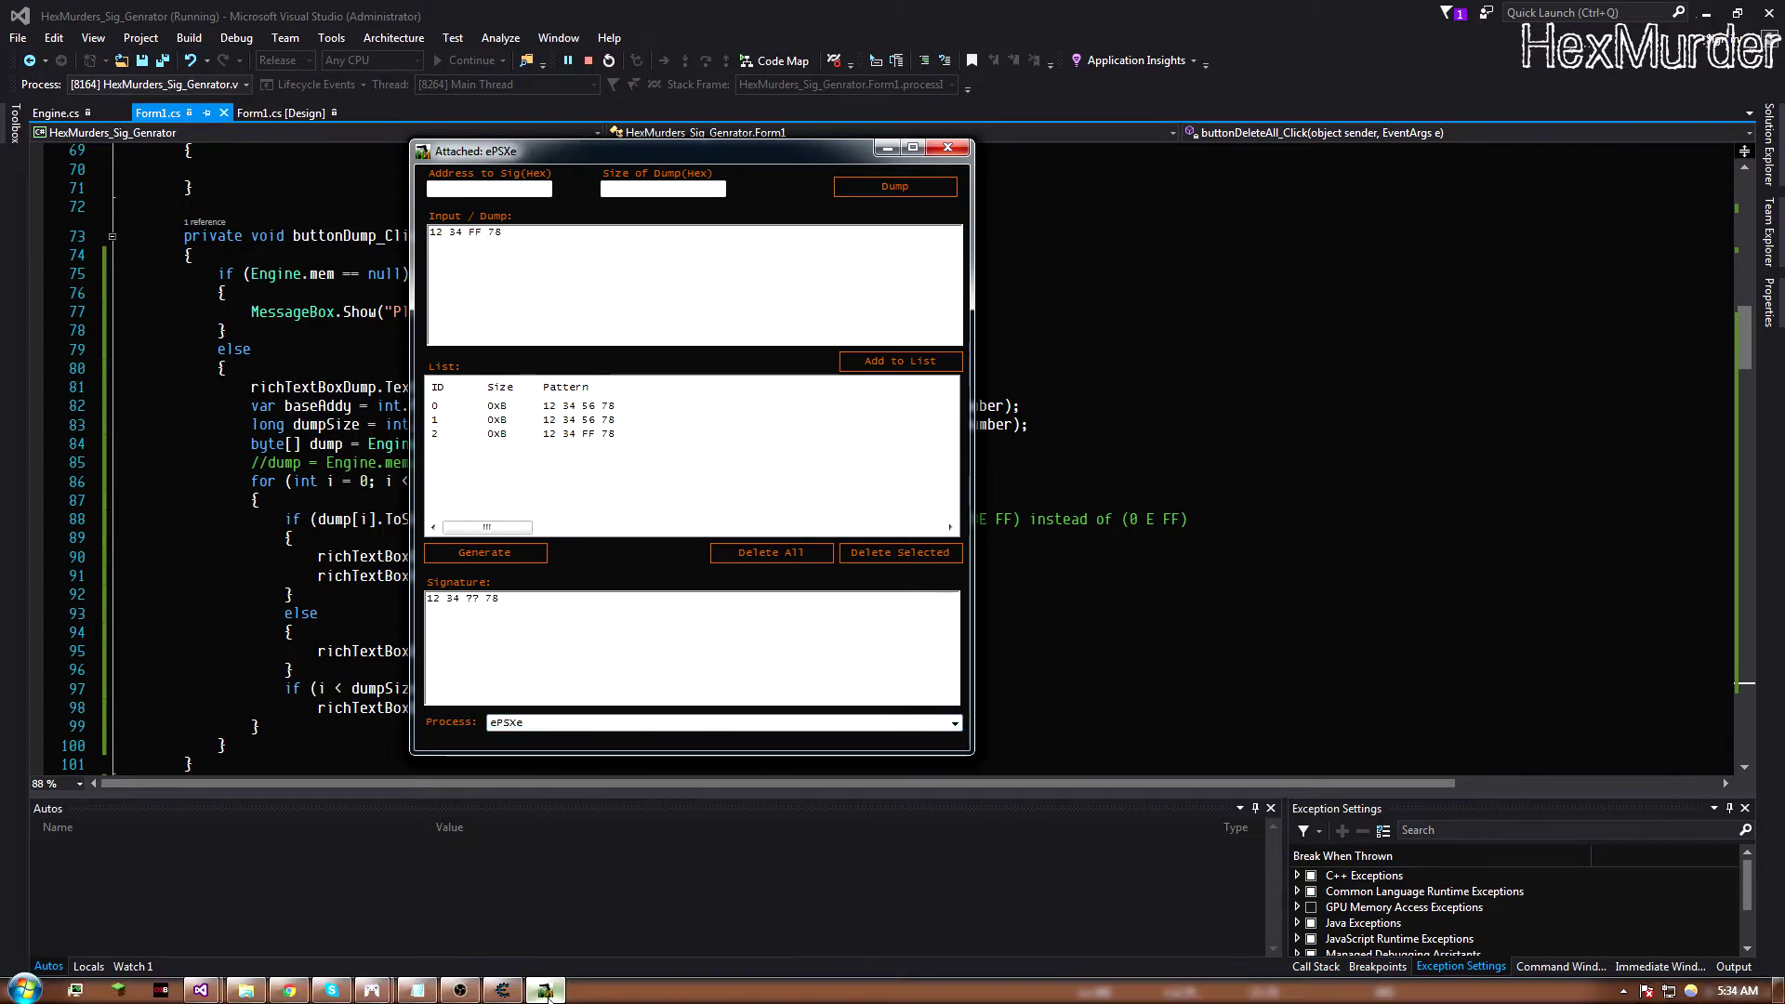
pyautogui.moveTo(370, 991)
pyautogui.click(287, 885)
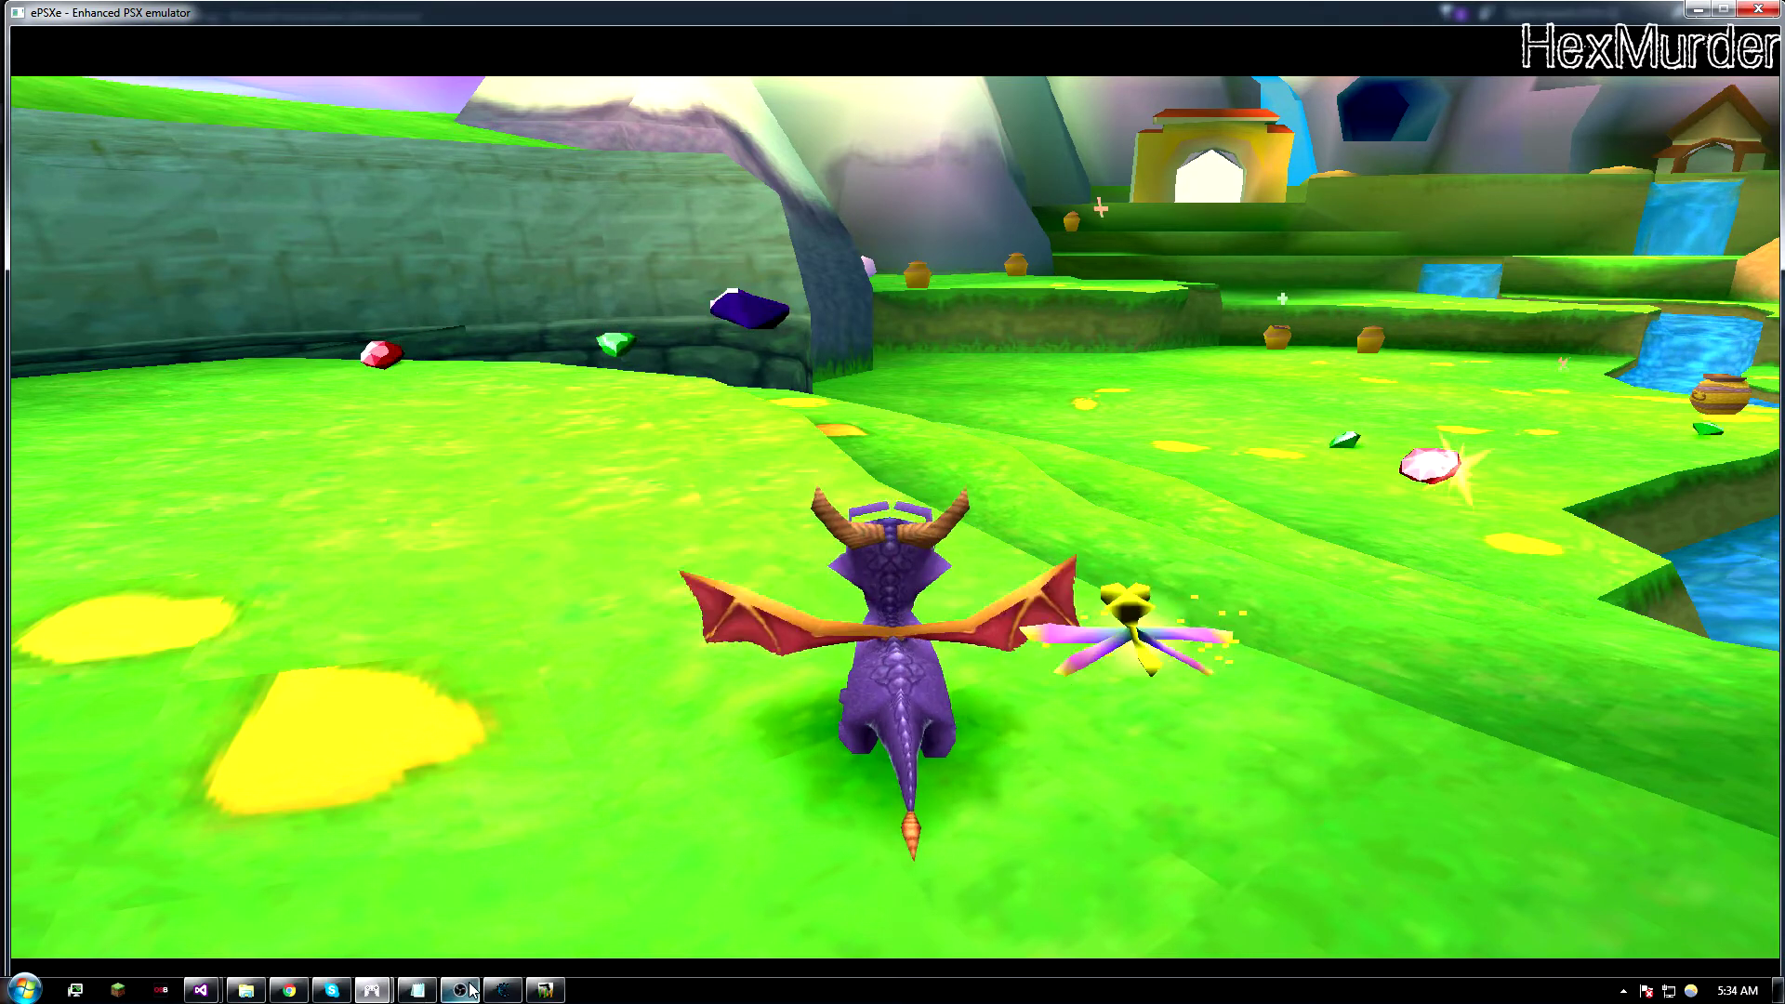
# - Bring up Cheat Engine, minimize it, and return to the Sig Generator window
pyautogui.click(503, 990)
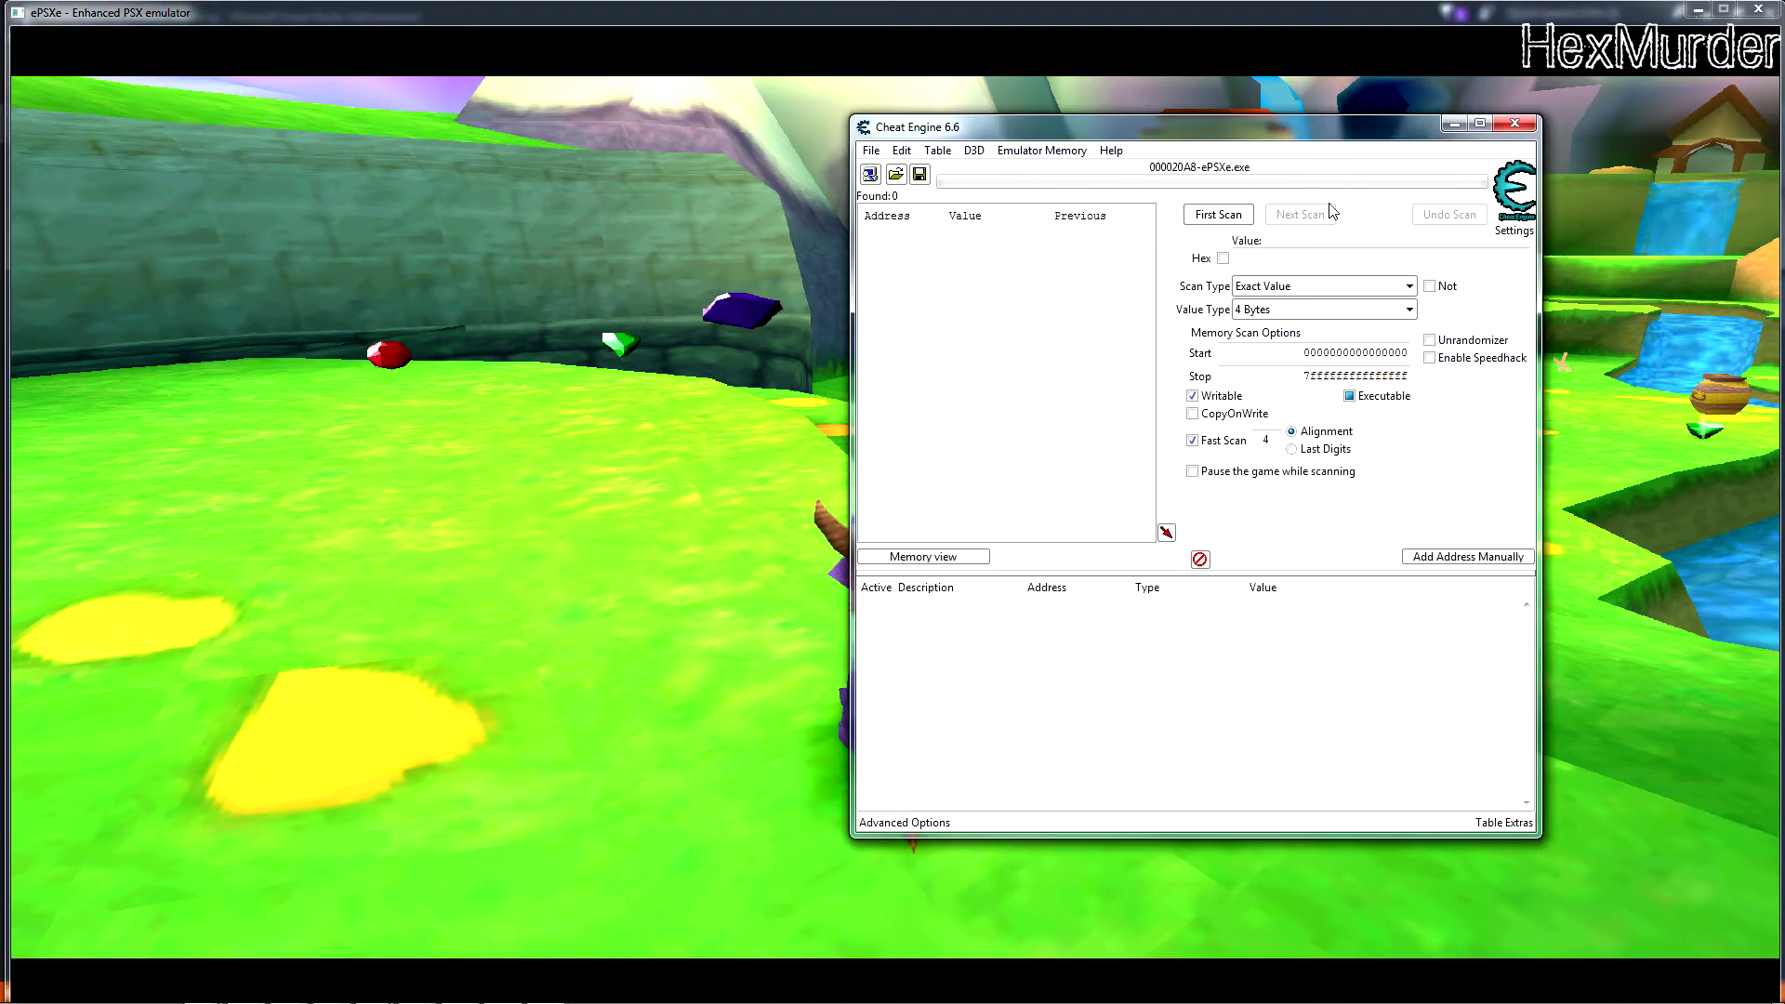
pyautogui.click(1450, 126)
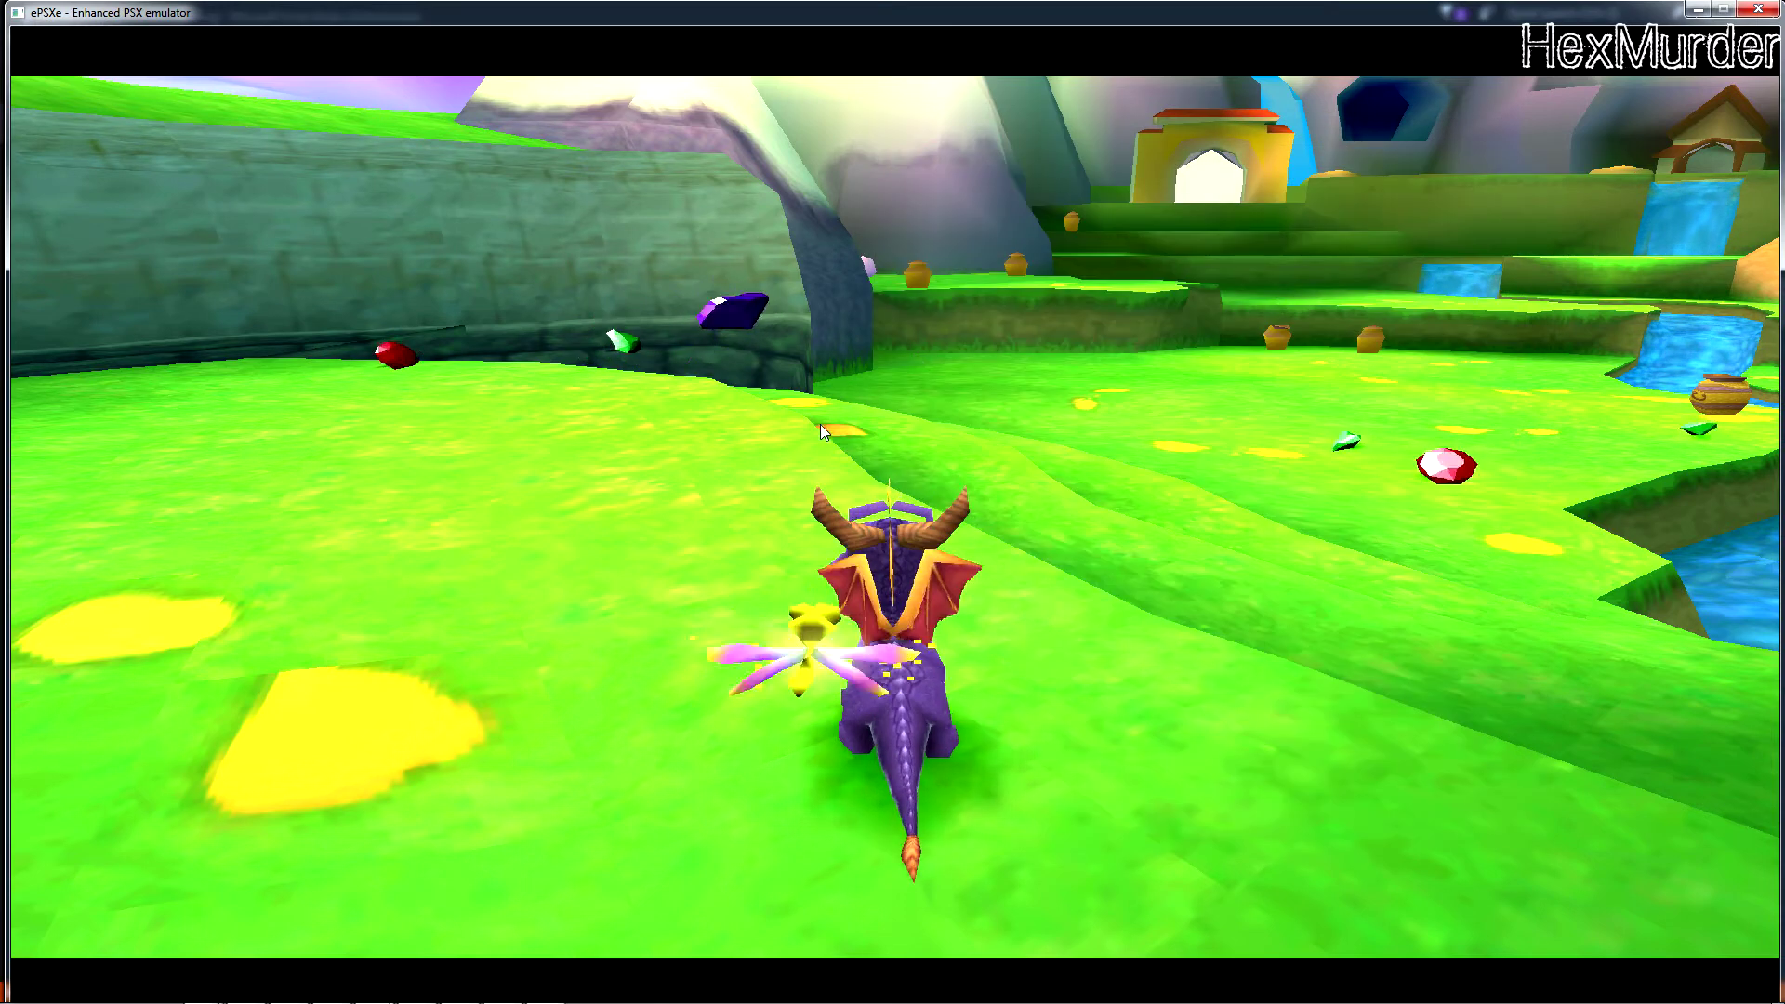
pyautogui.hotkey('alt', 'Tab')
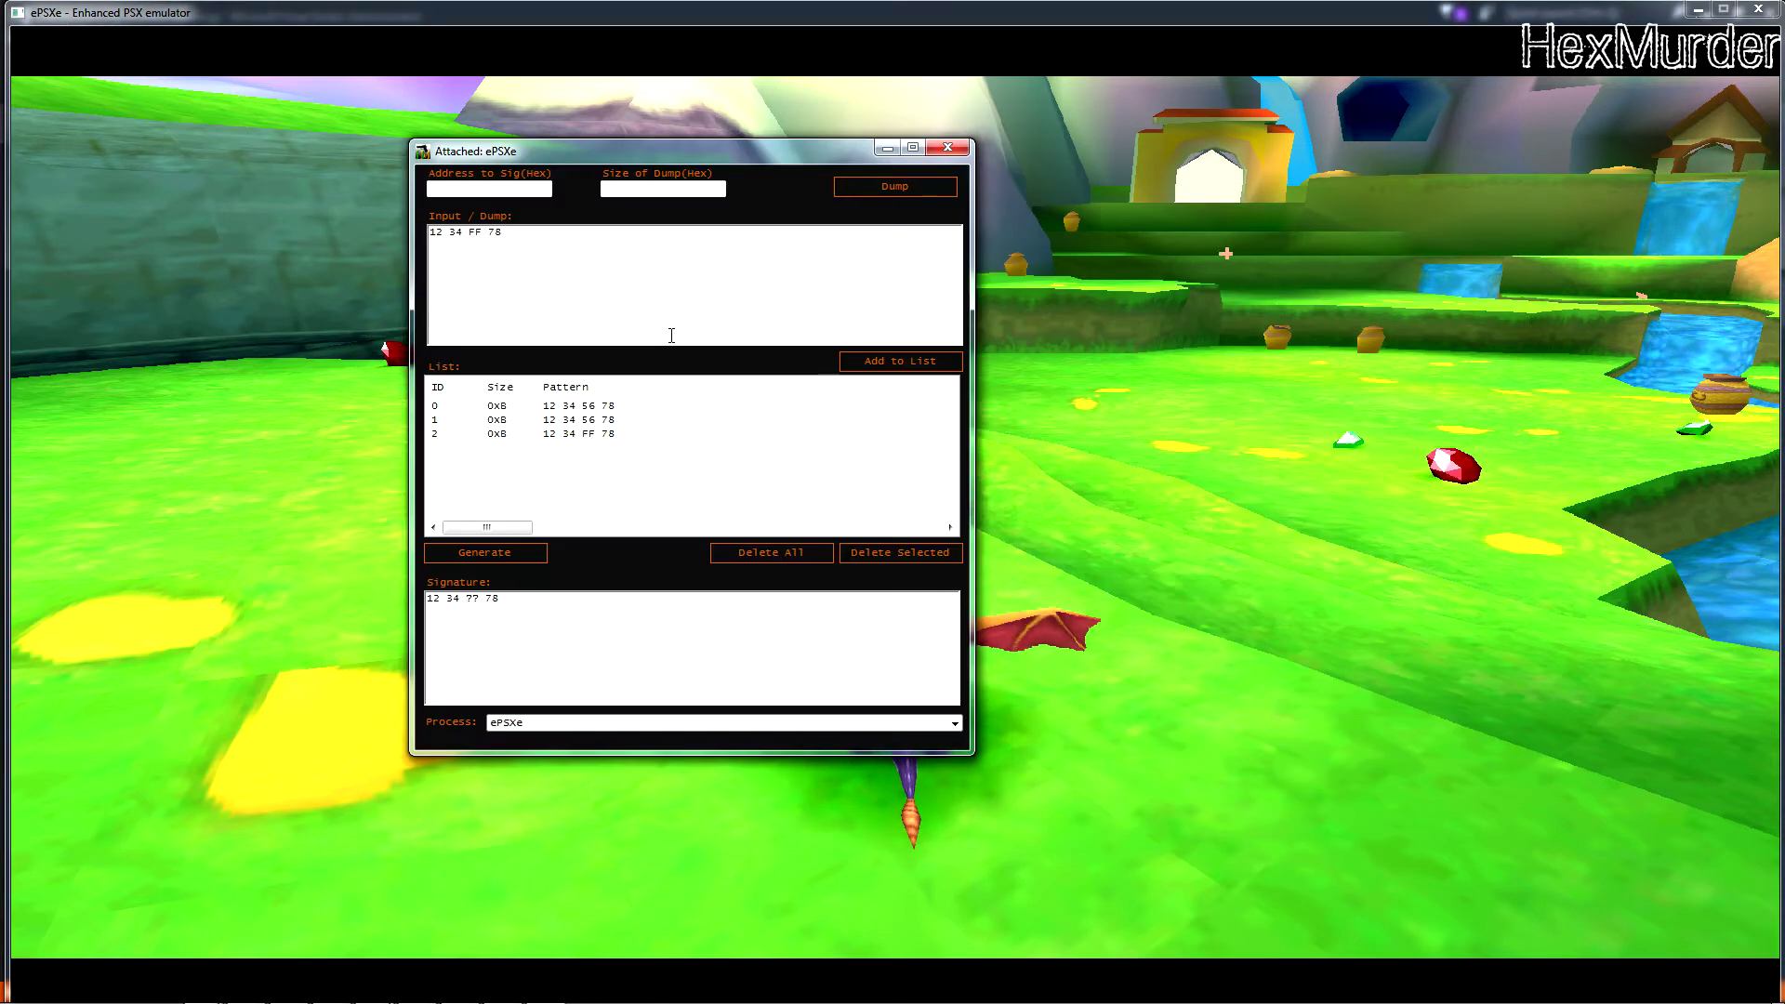
pyautogui.moveTo(337, 999)
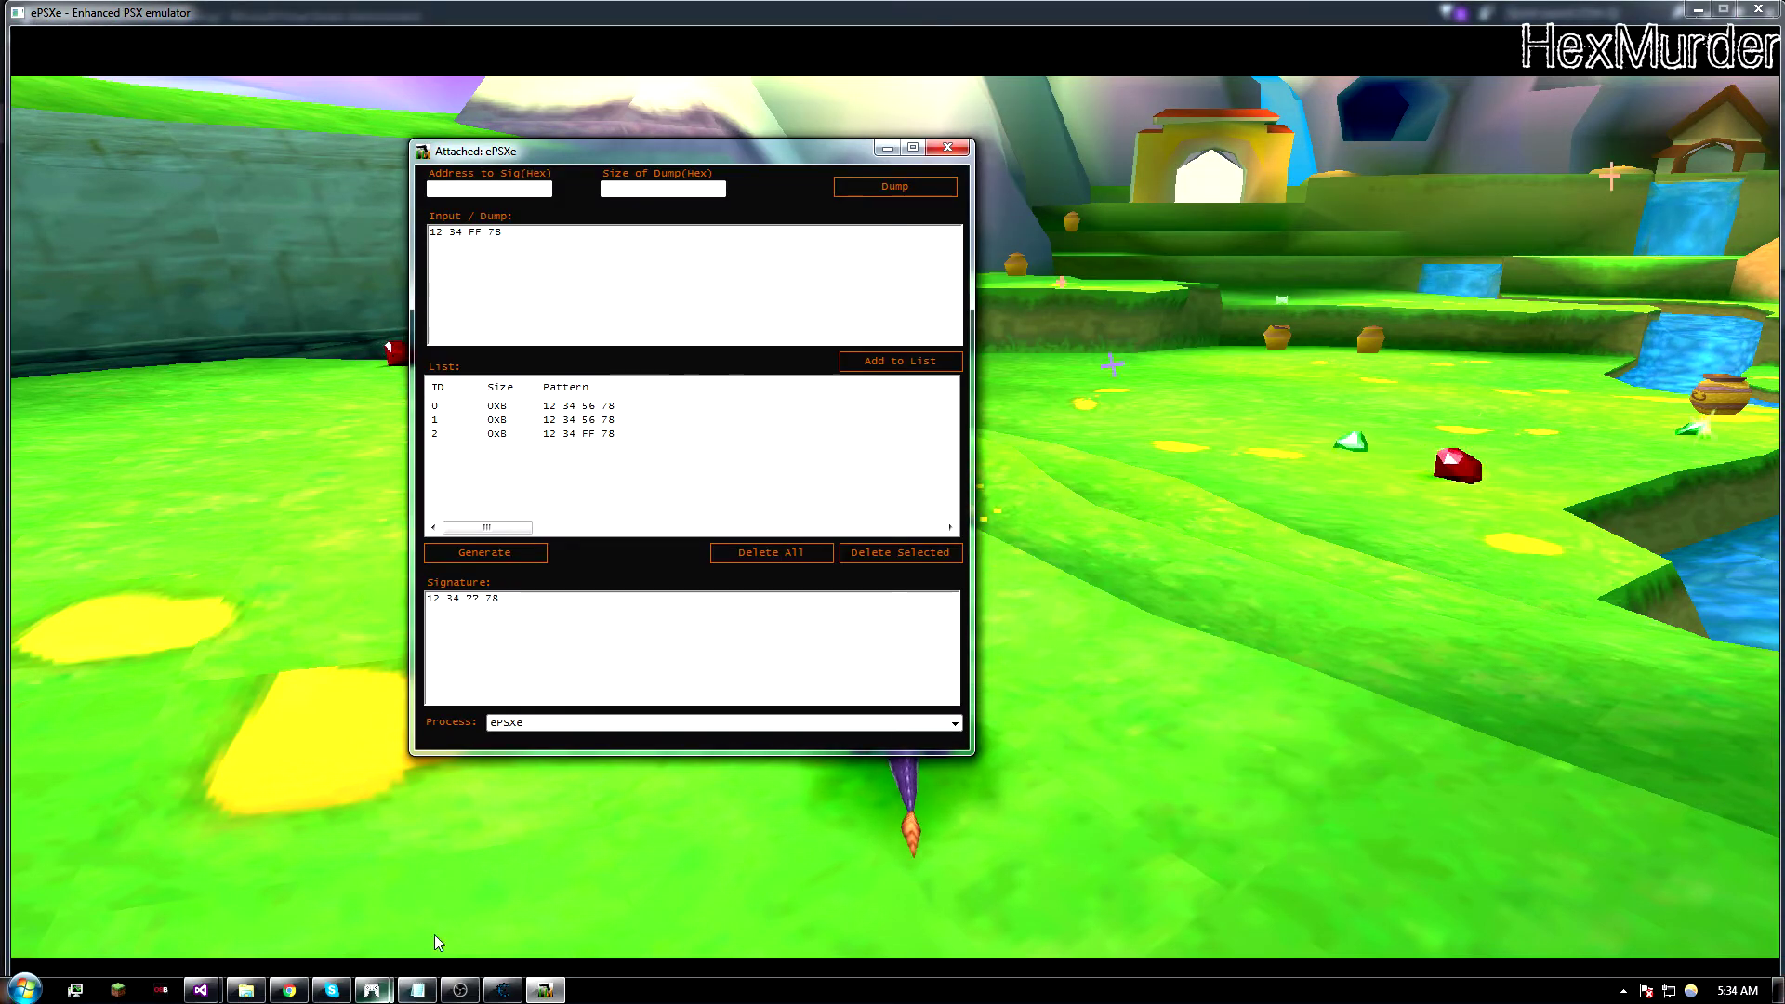
# - Dump 32 bytes from address BE4458 into the input box and select the dumped hex
pyautogui.click(415, 990)
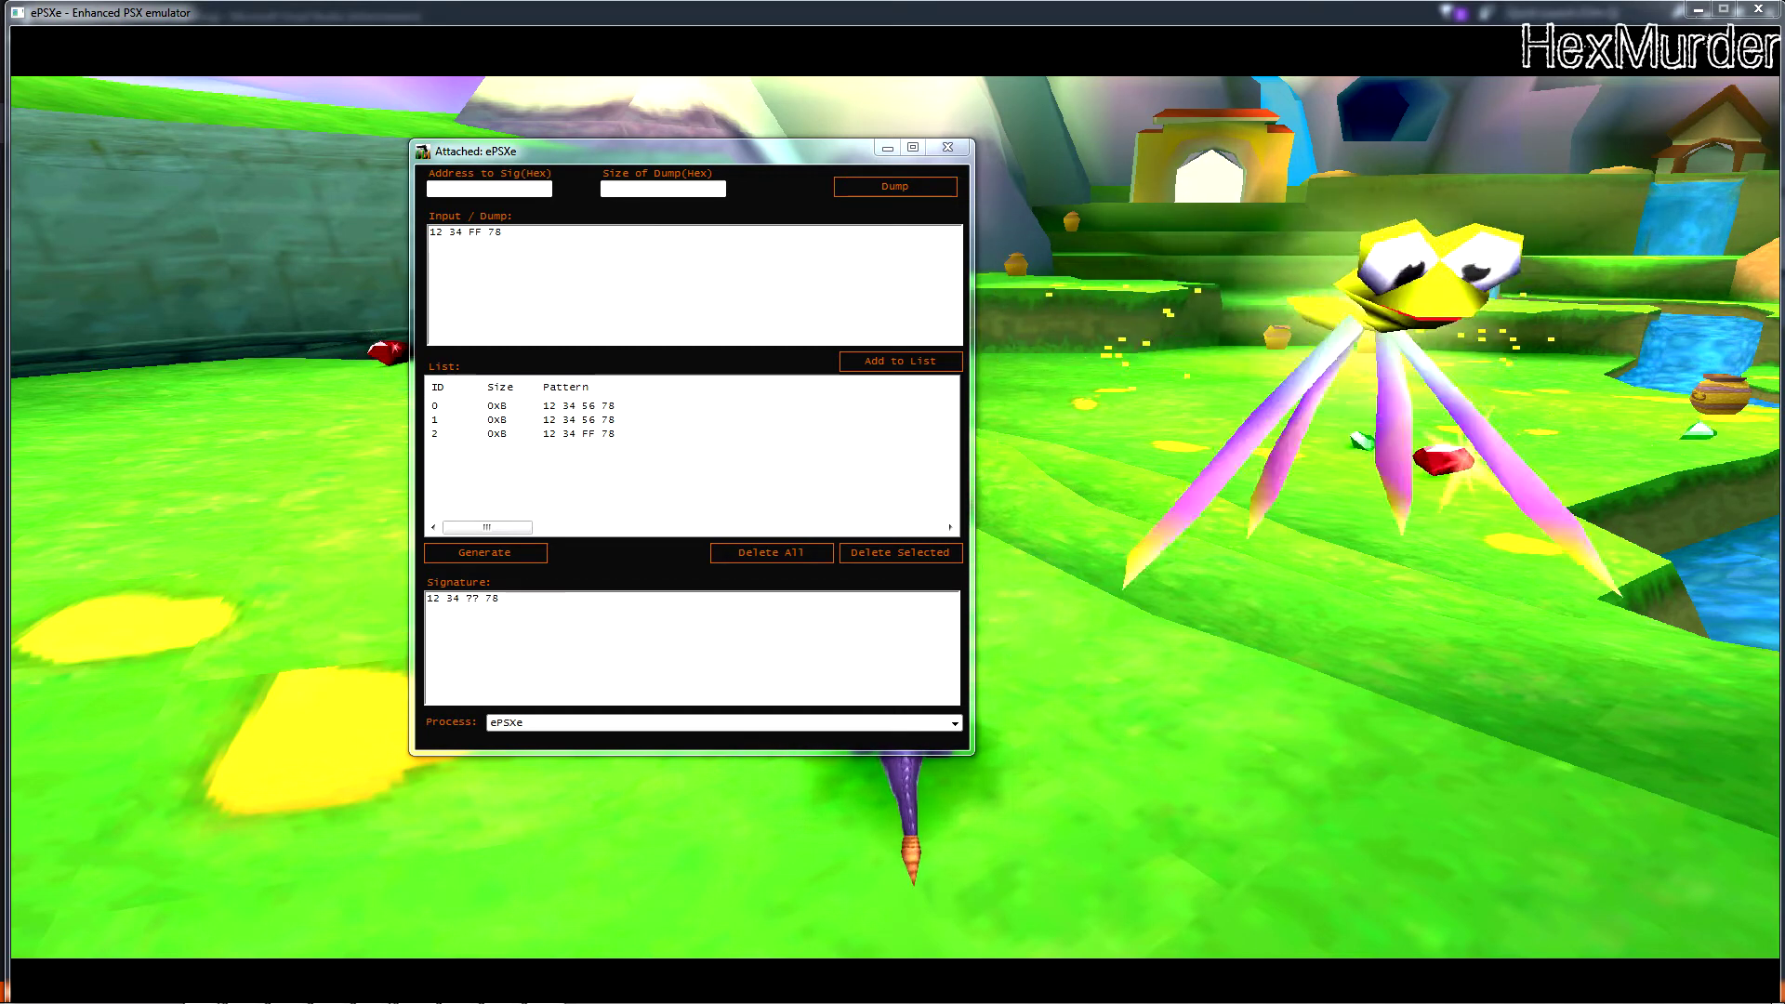
pyautogui.click(473, 183)
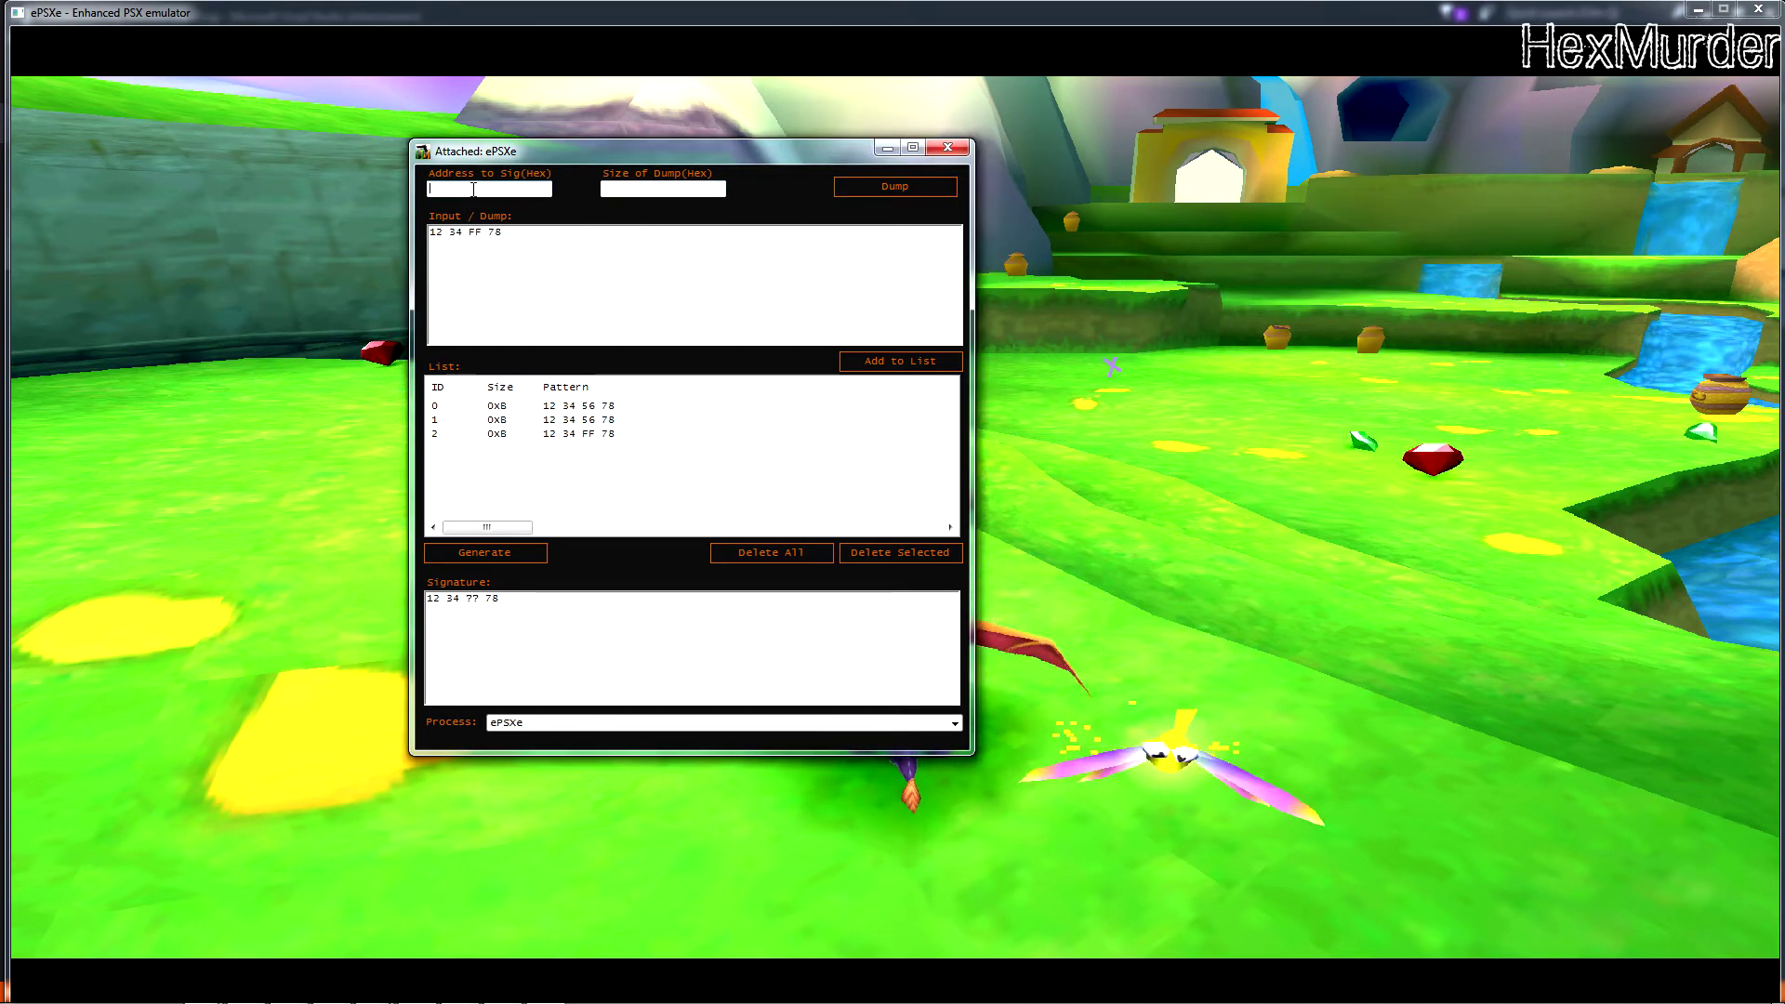
pyautogui.write('BE4458')
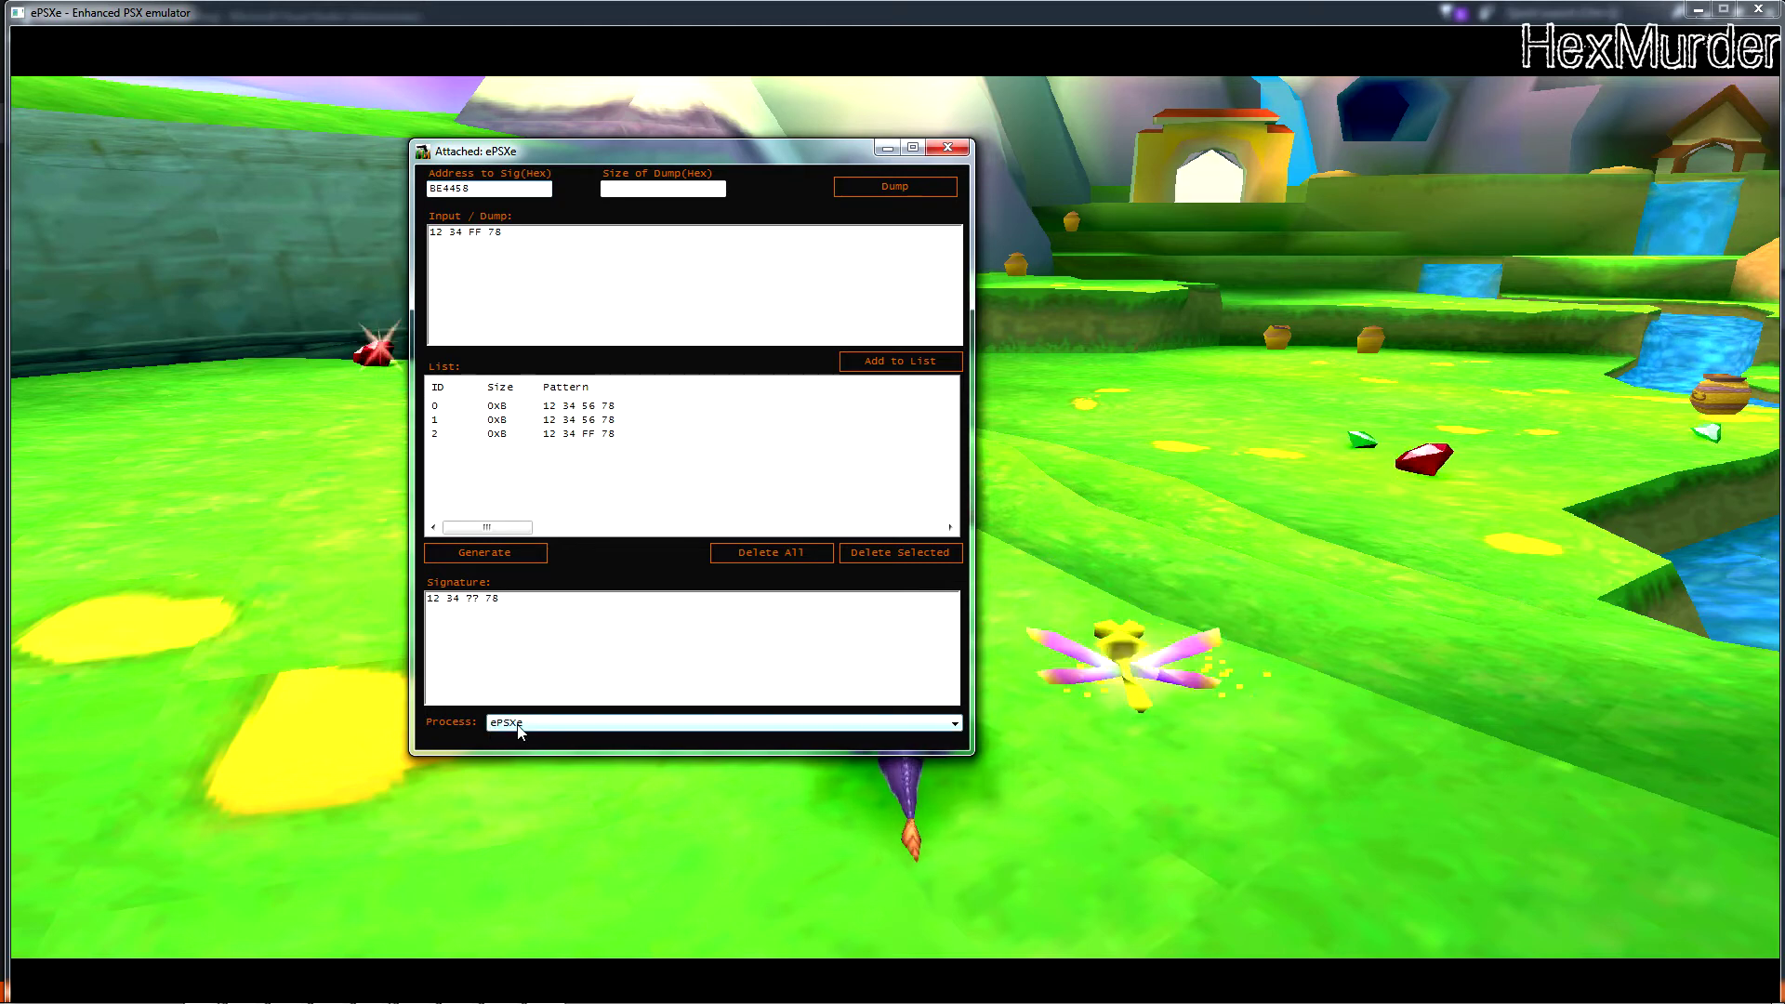
pyautogui.click(651, 188)
pyautogui.write('32')
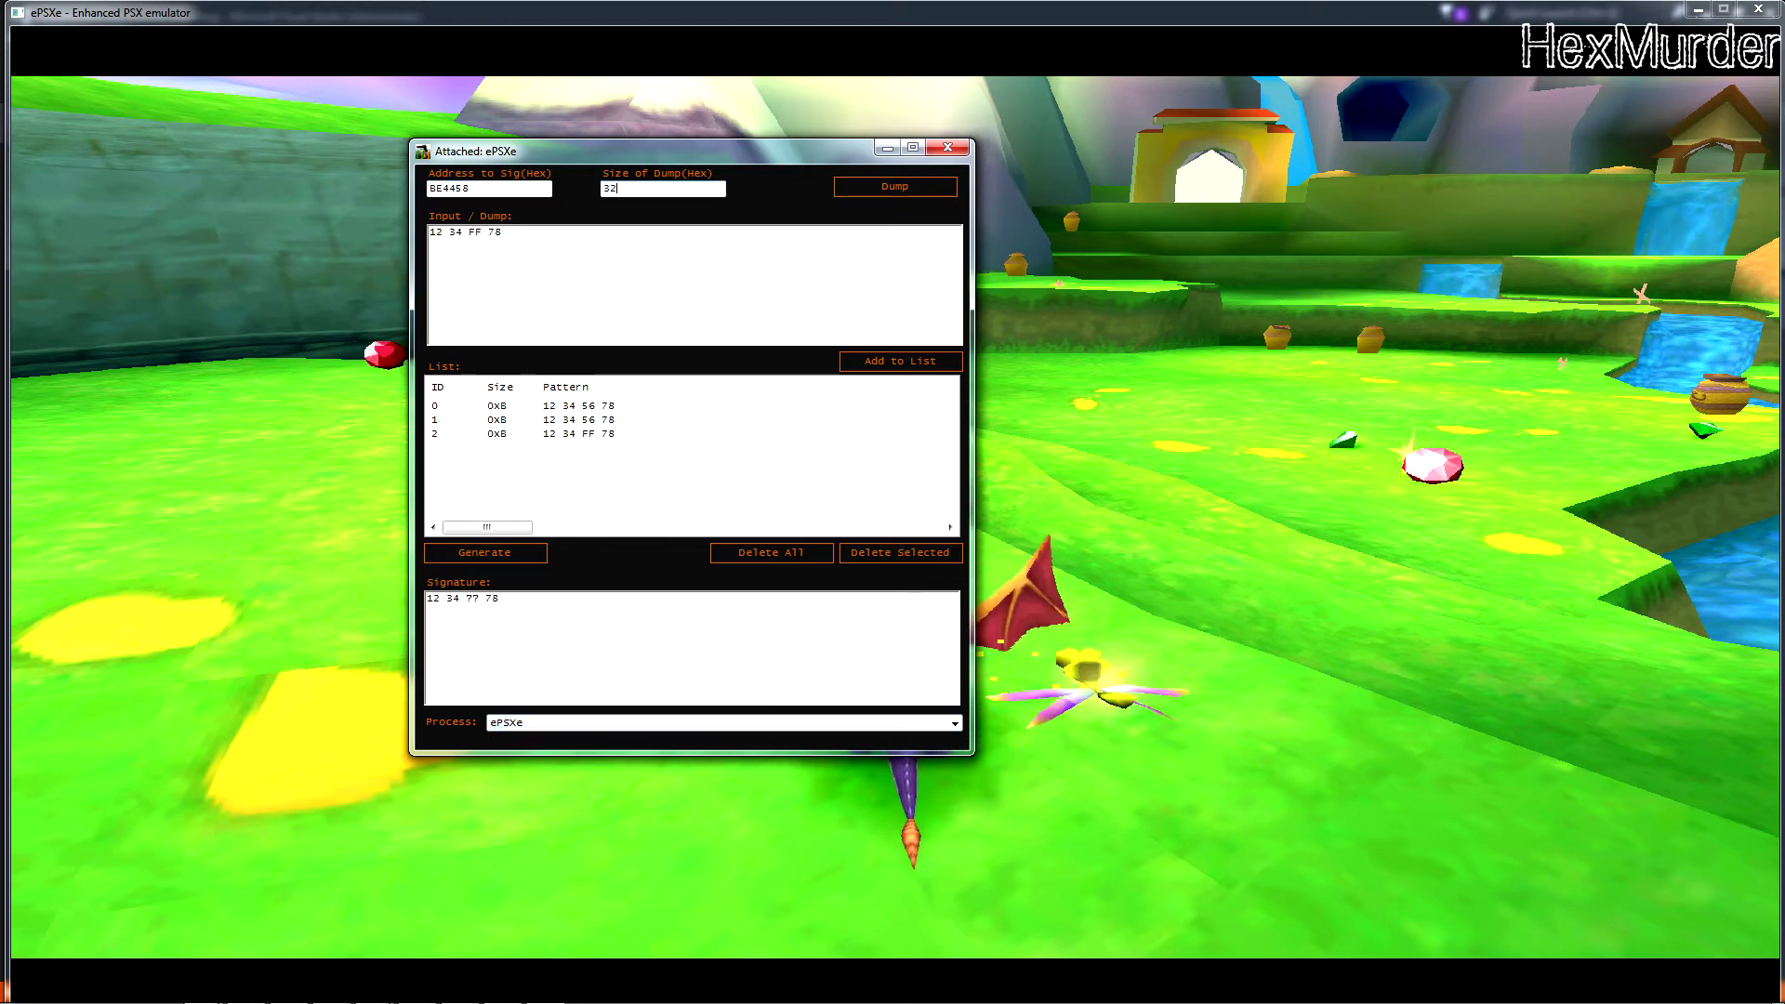
pyautogui.click(920, 189)
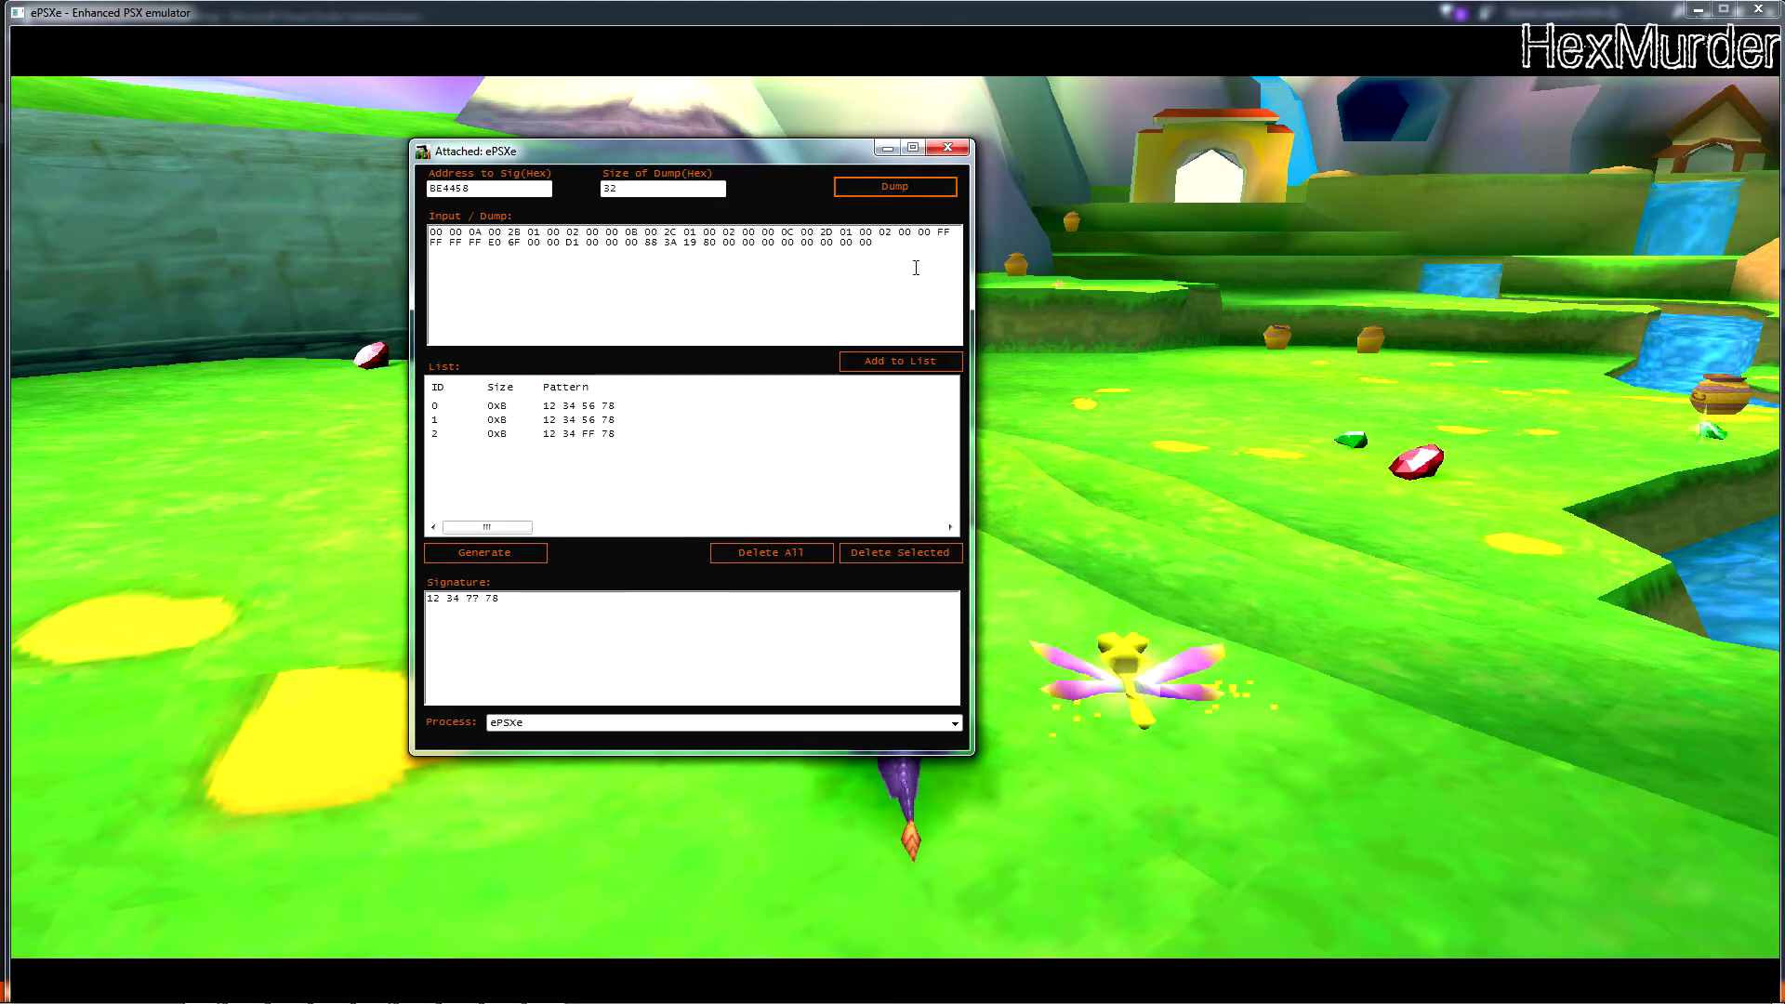
pyautogui.moveTo(876, 262); pyautogui.dragTo(430, 232)
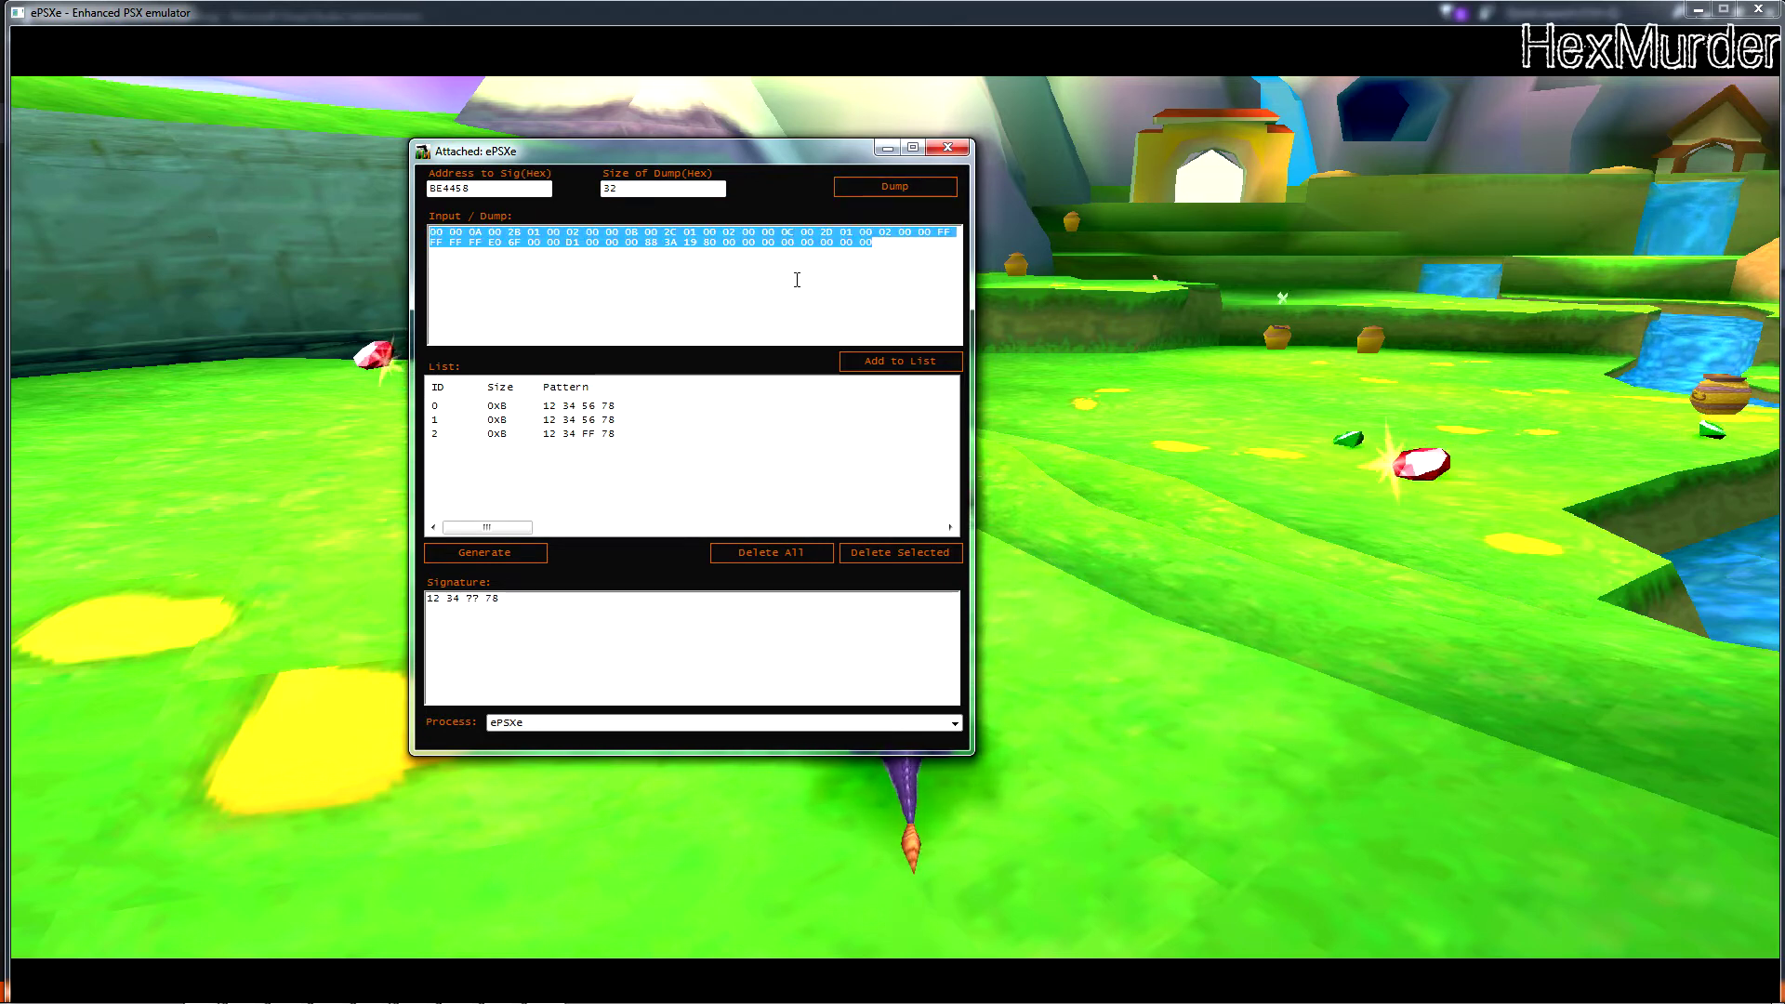
# - Delete all the old test patterns from the list
pyautogui.click(713, 554)
pyautogui.press('Escape')
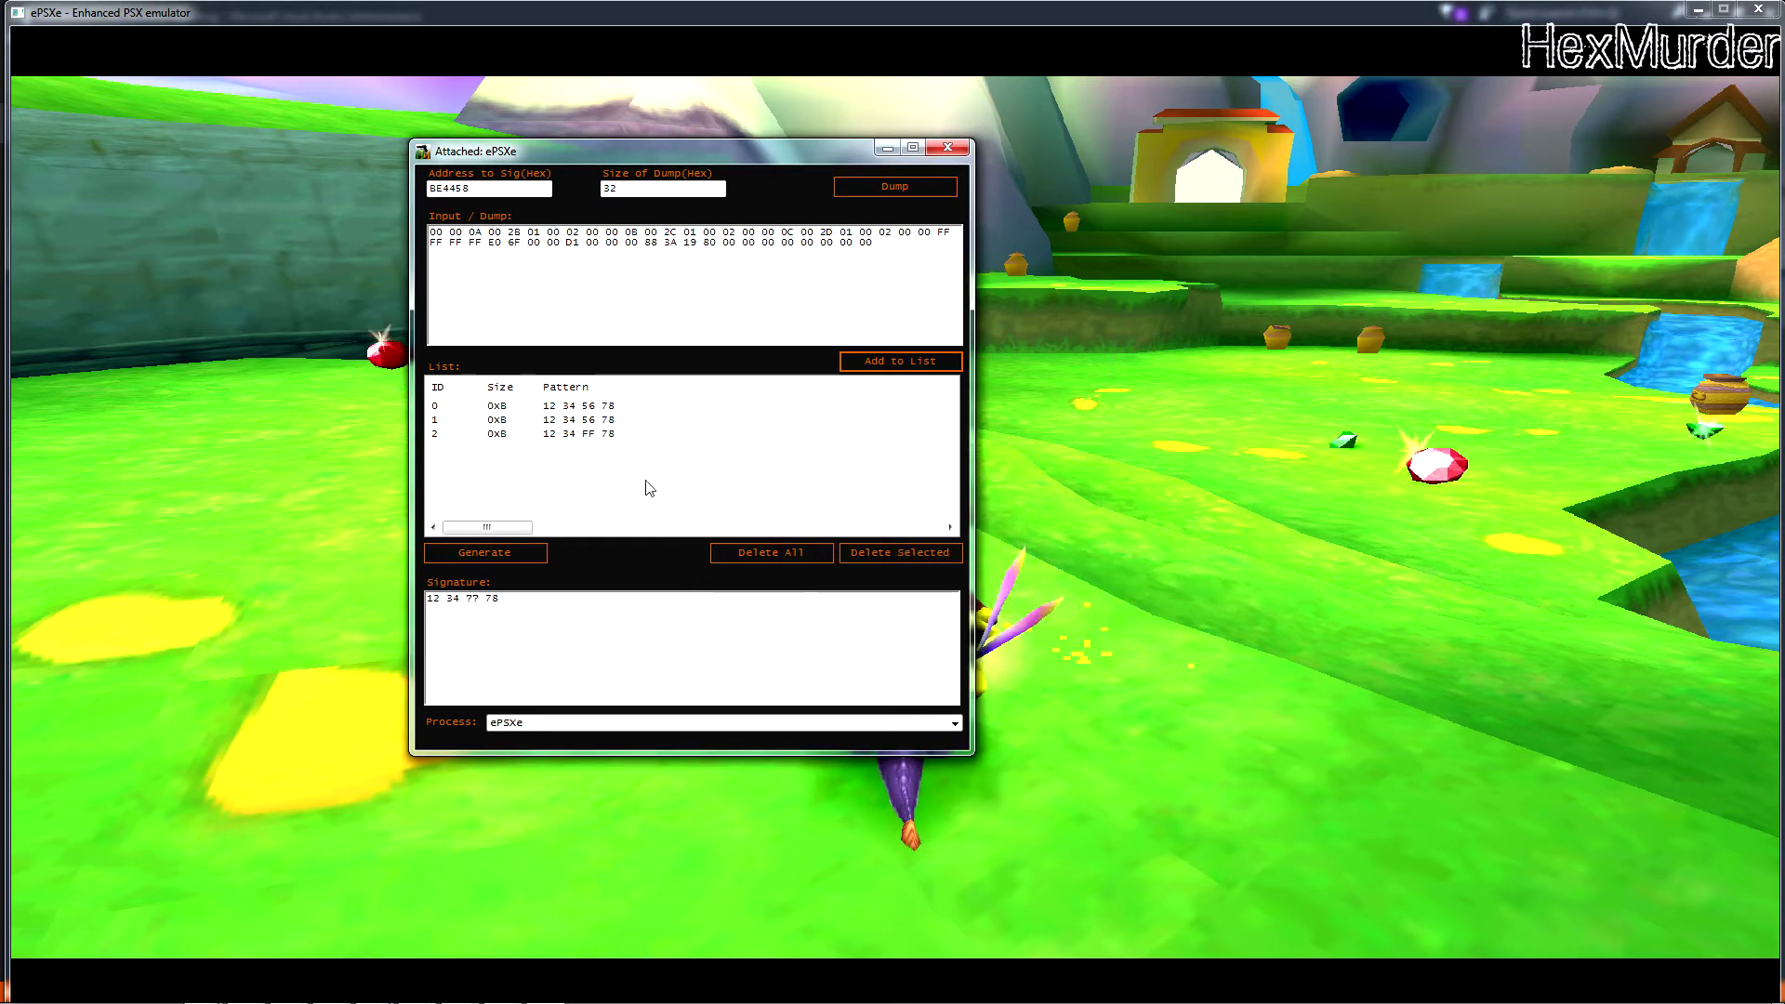
pyautogui.click(762, 553)
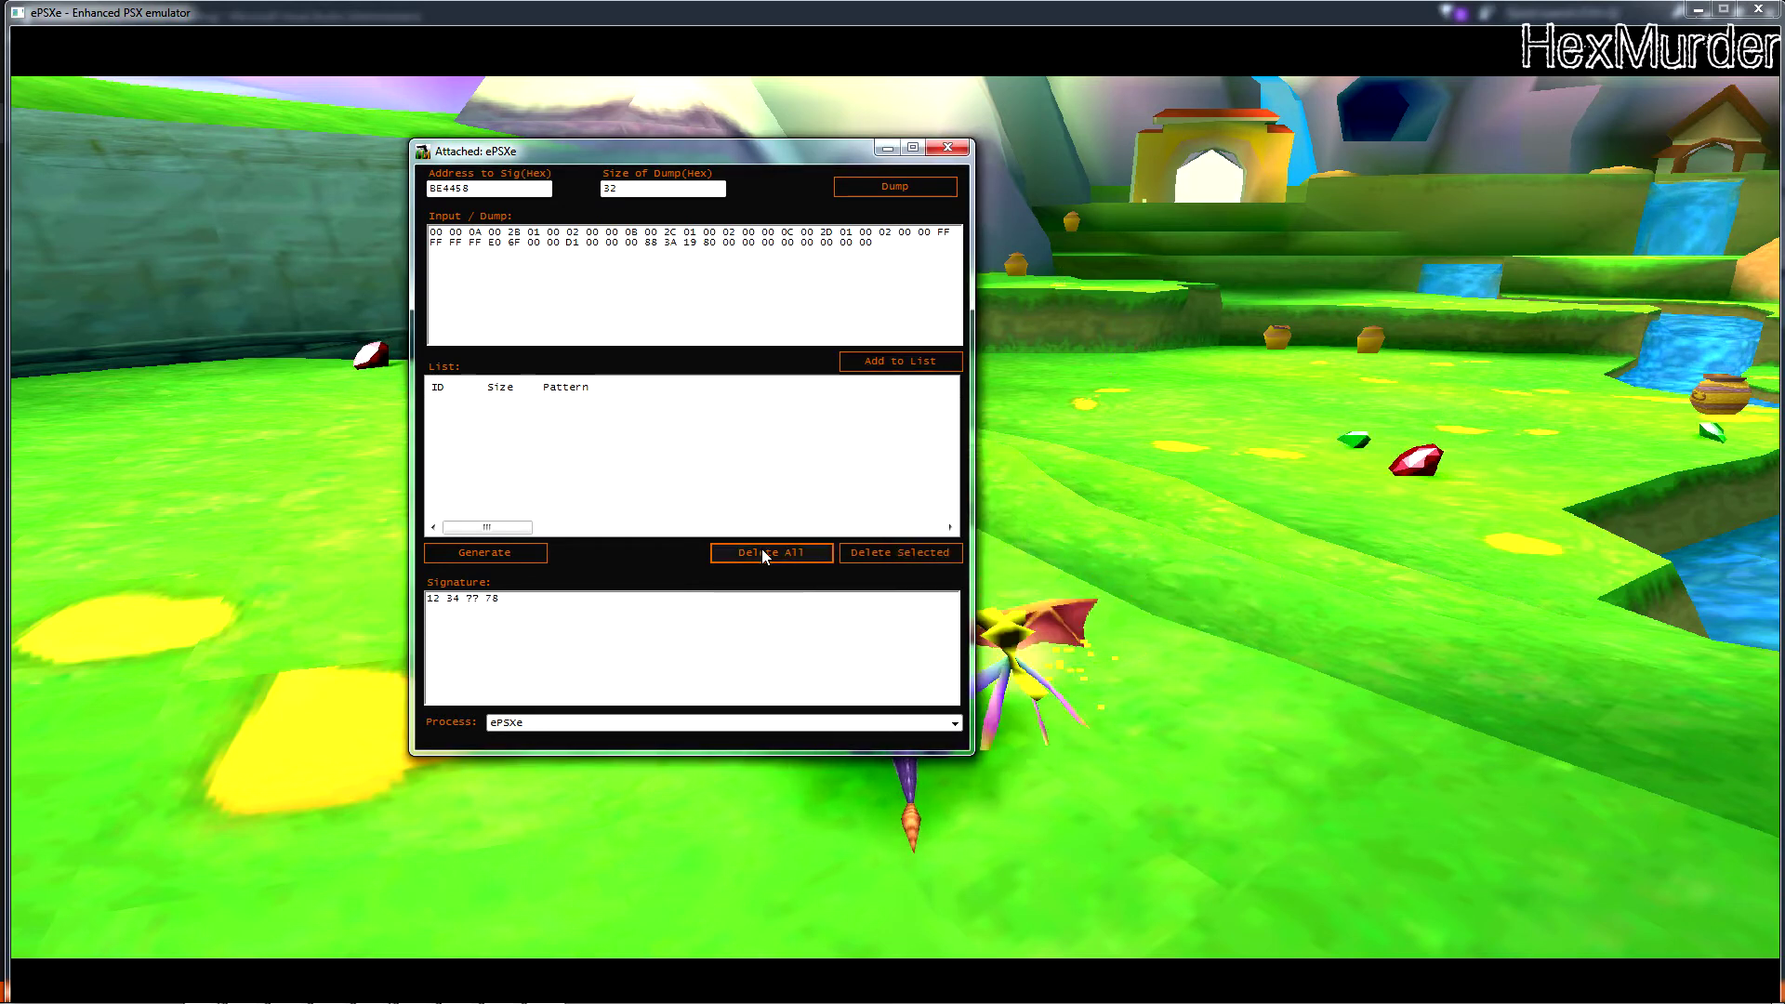
# - Add the dumped game bytes to the list as entry 3, size 0x95
pyautogui.click(900, 363)
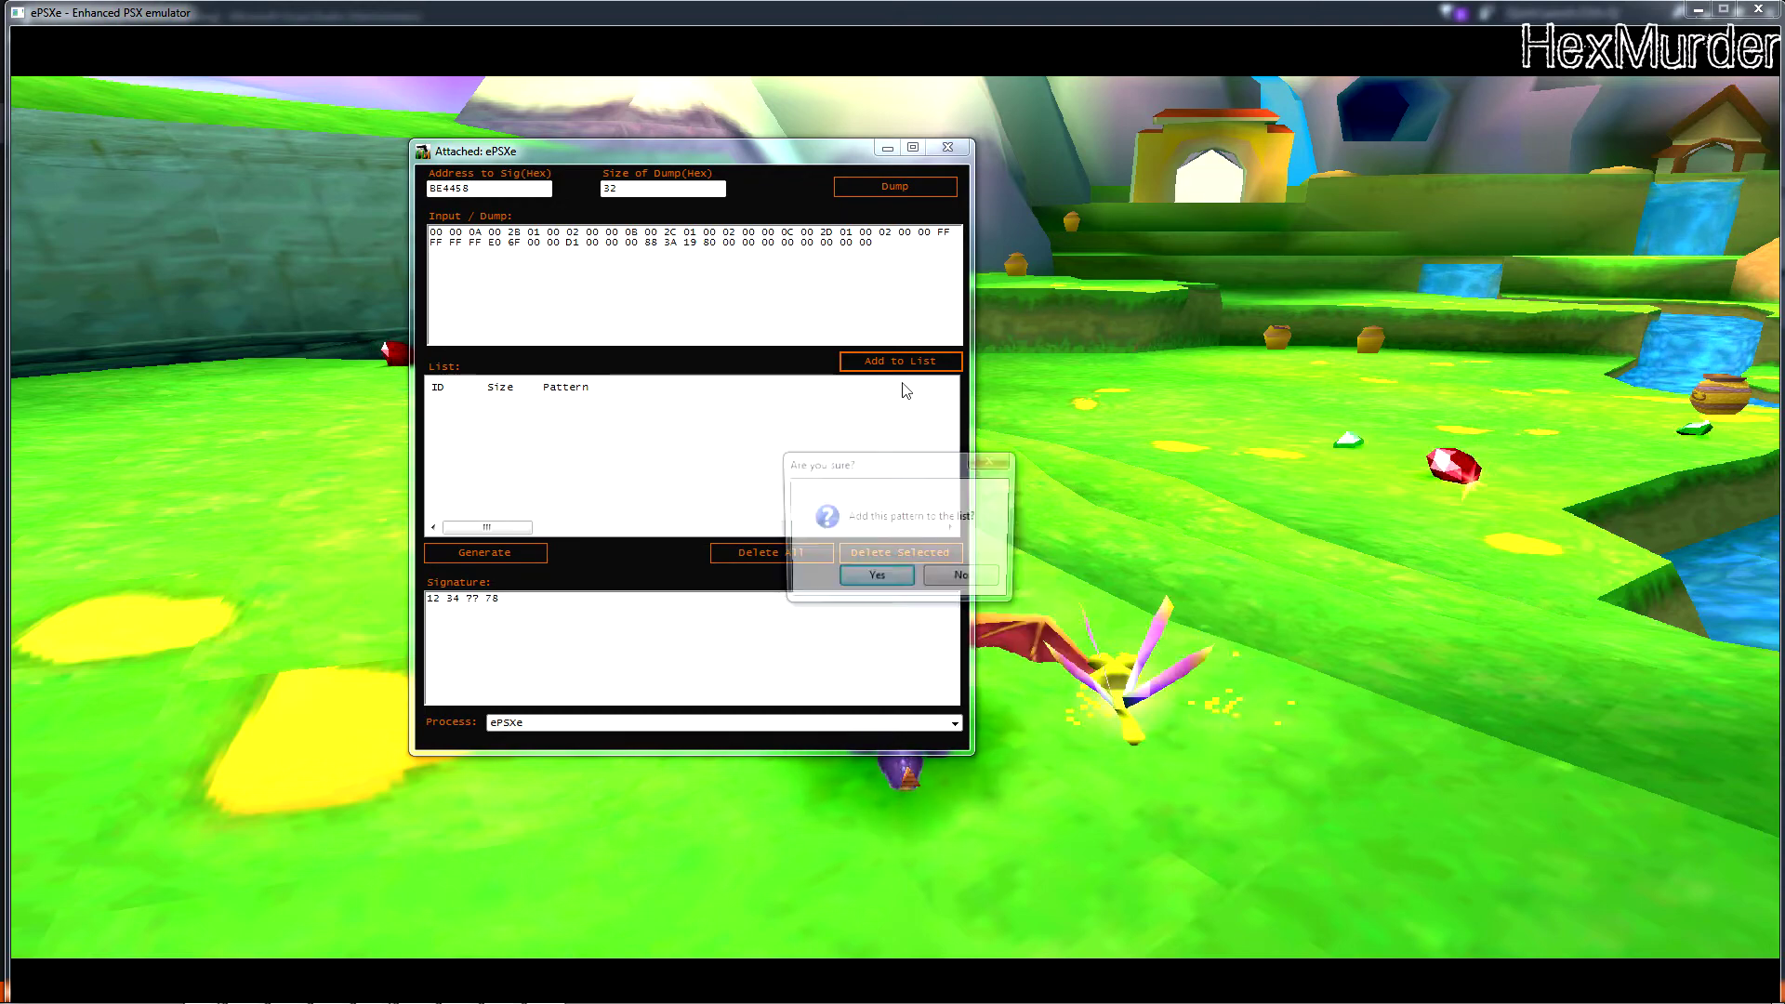
pyautogui.click(875, 579)
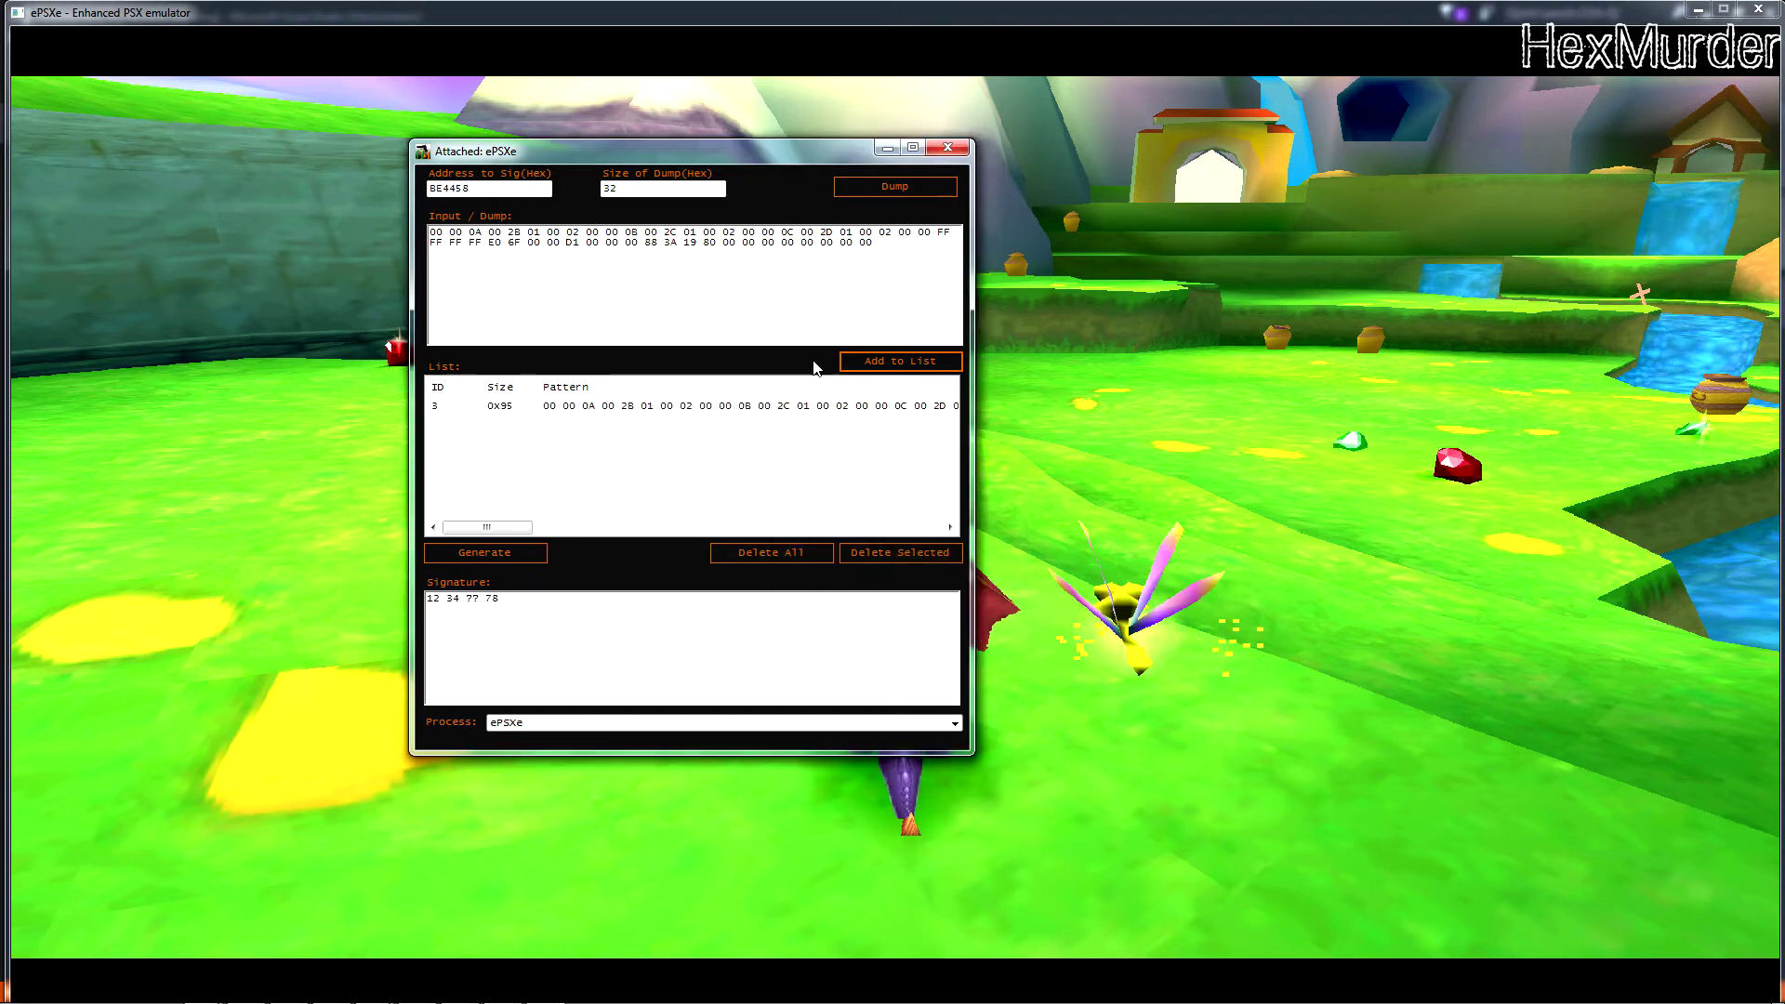
pyautogui.click(1097, 381)
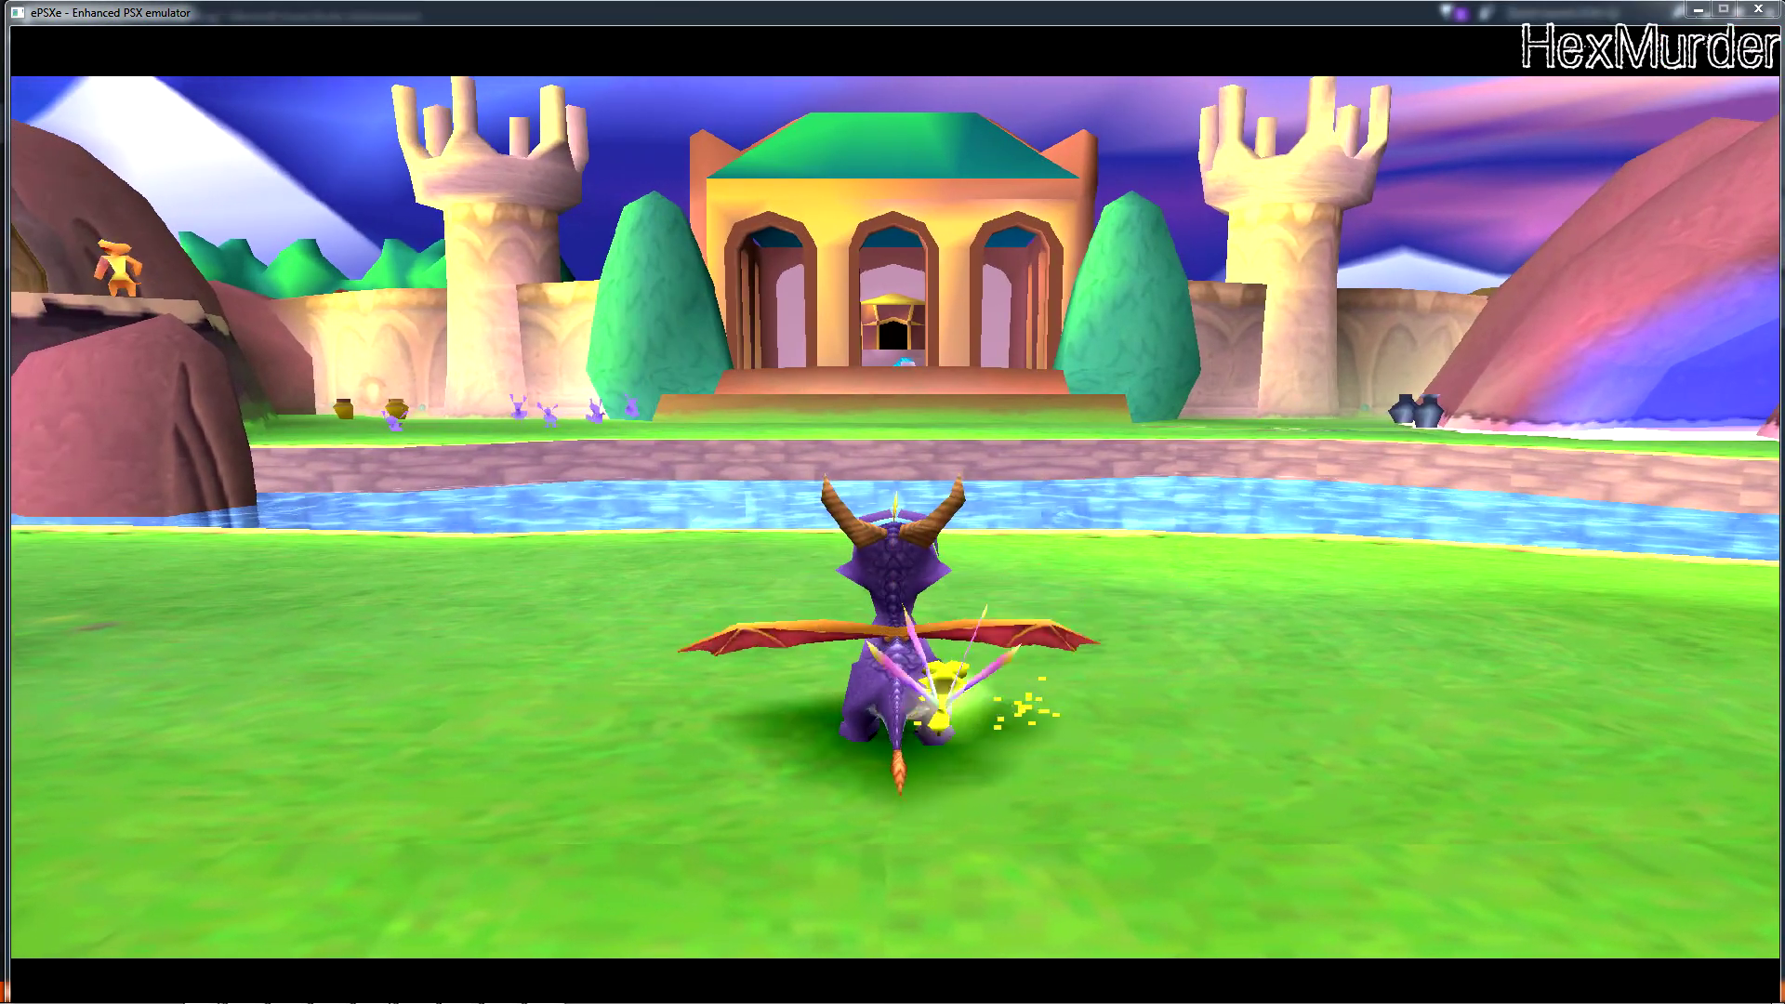
pyautogui.hotkey('alt', 'Tab')
pyautogui.hotkey('alt', 'Tab')
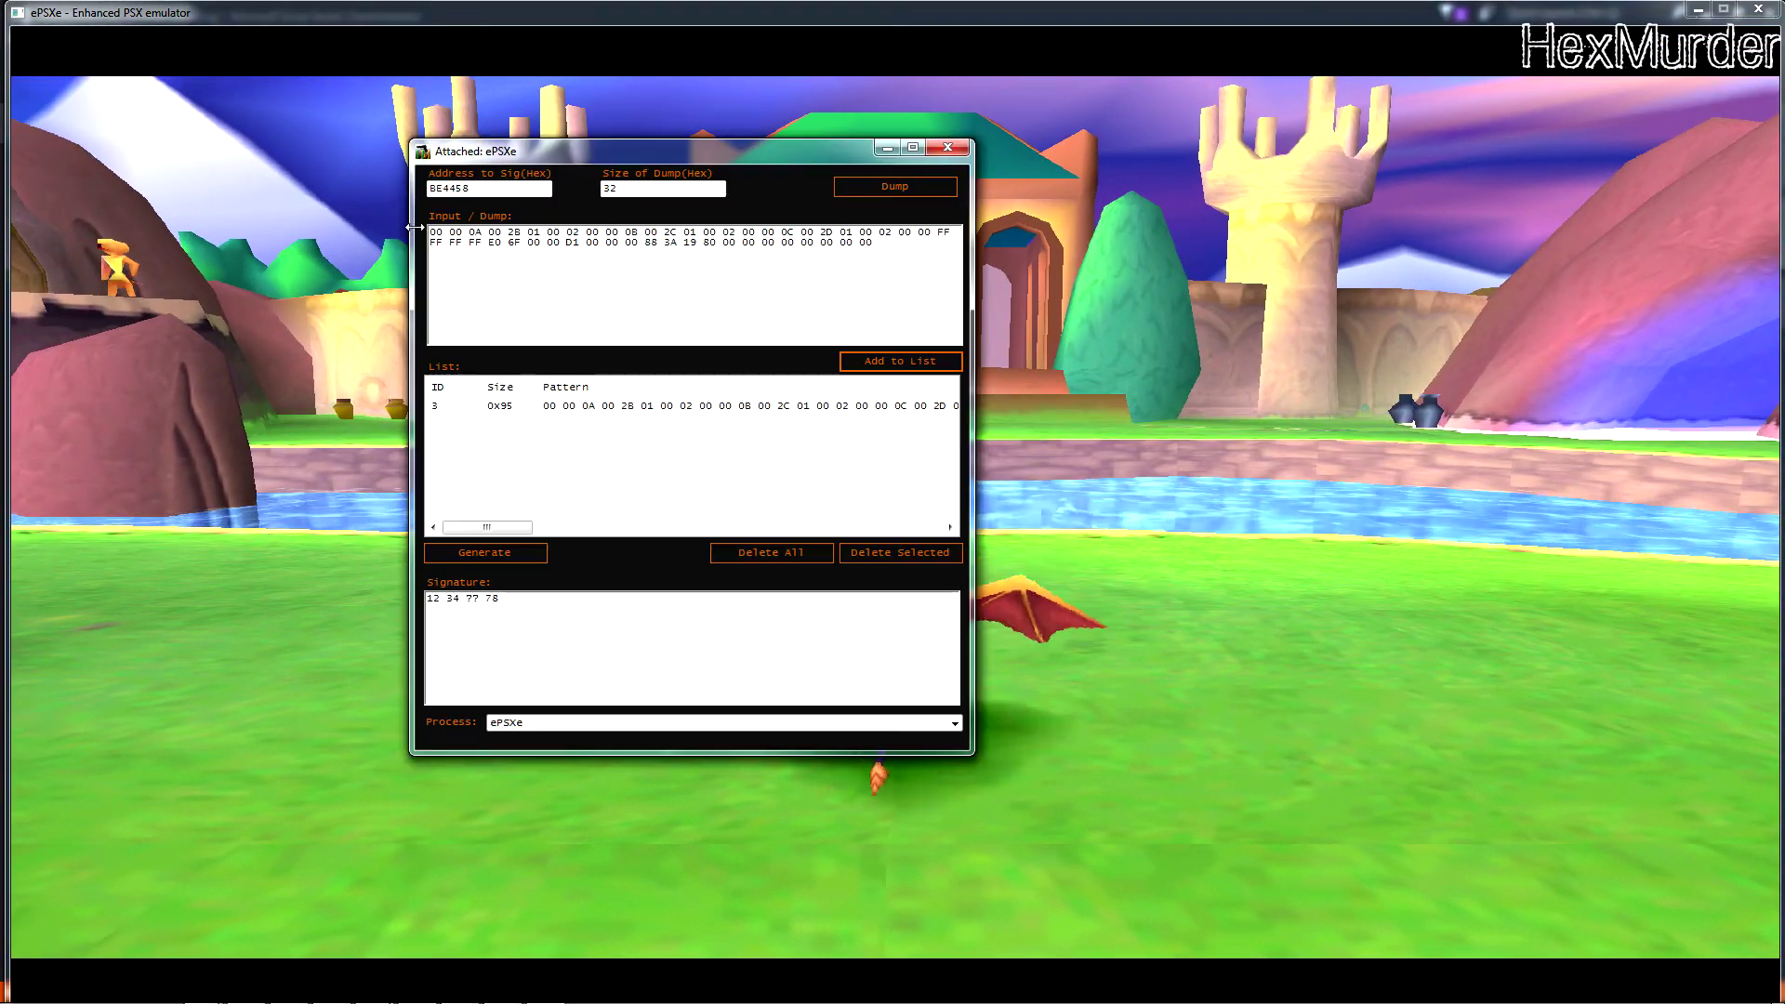
# - Dump address BE8AC0 and add it to the list as entry 4, then change level
pyautogui.write('BE8AC0')
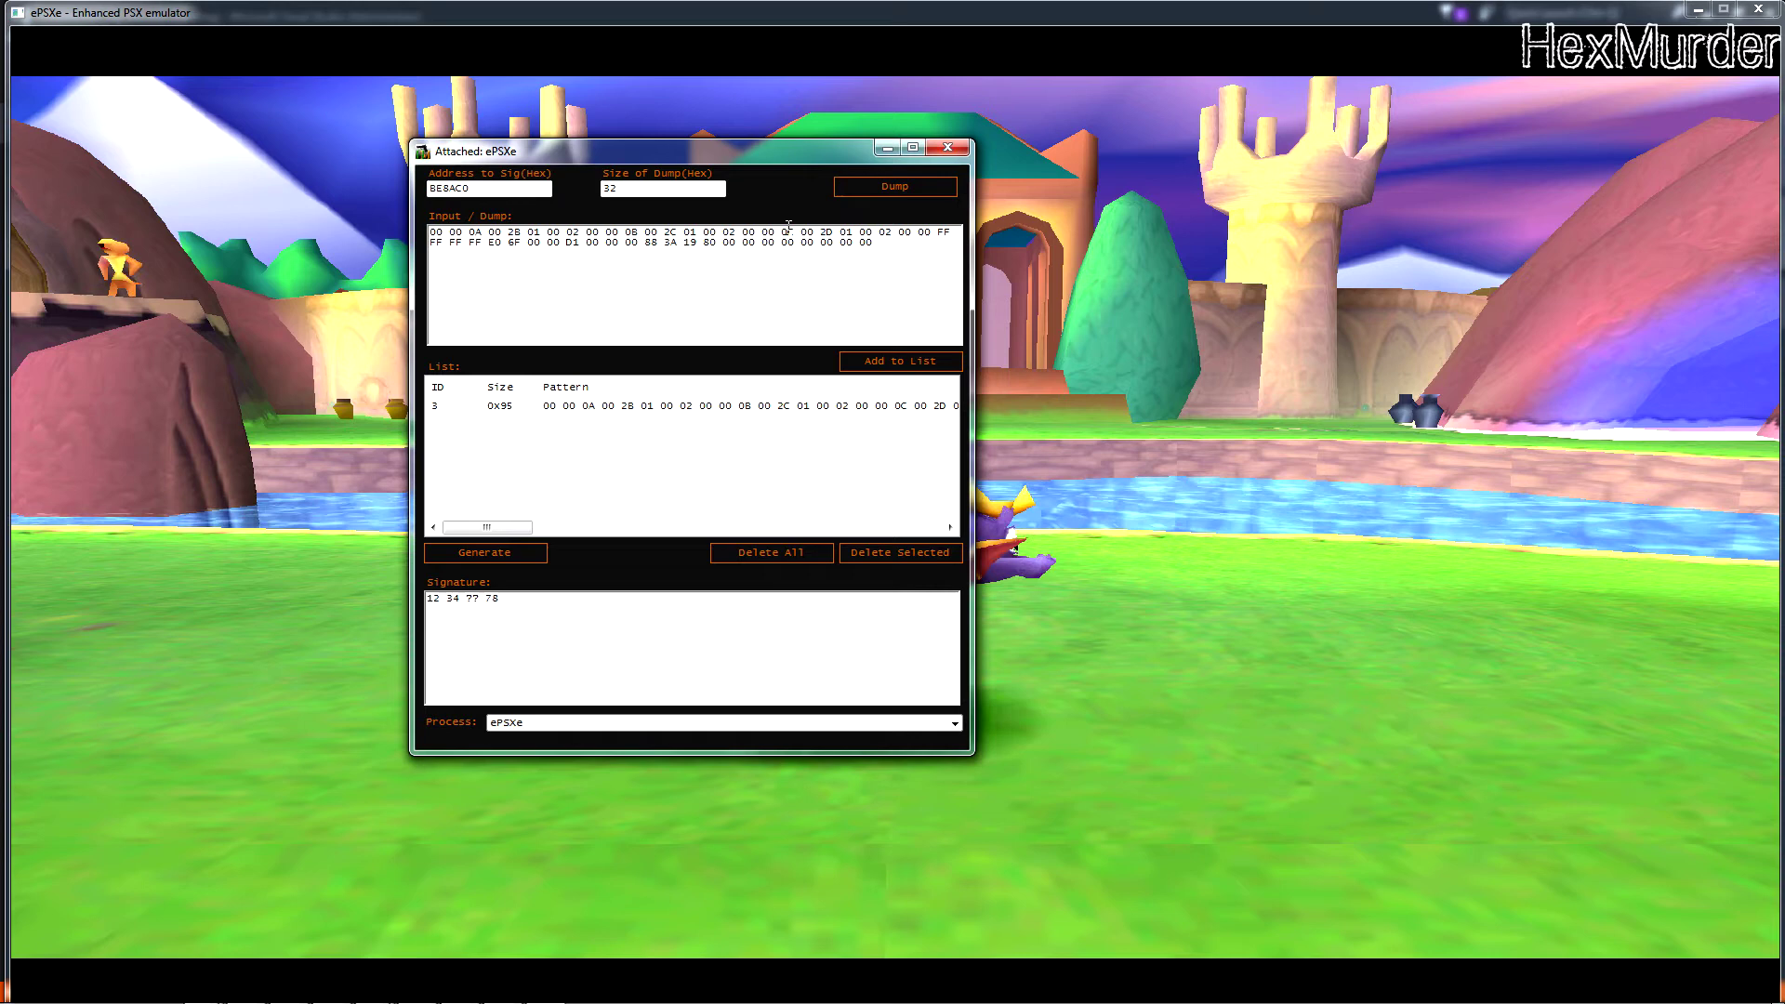
pyautogui.click(892, 187)
pyautogui.click(902, 360)
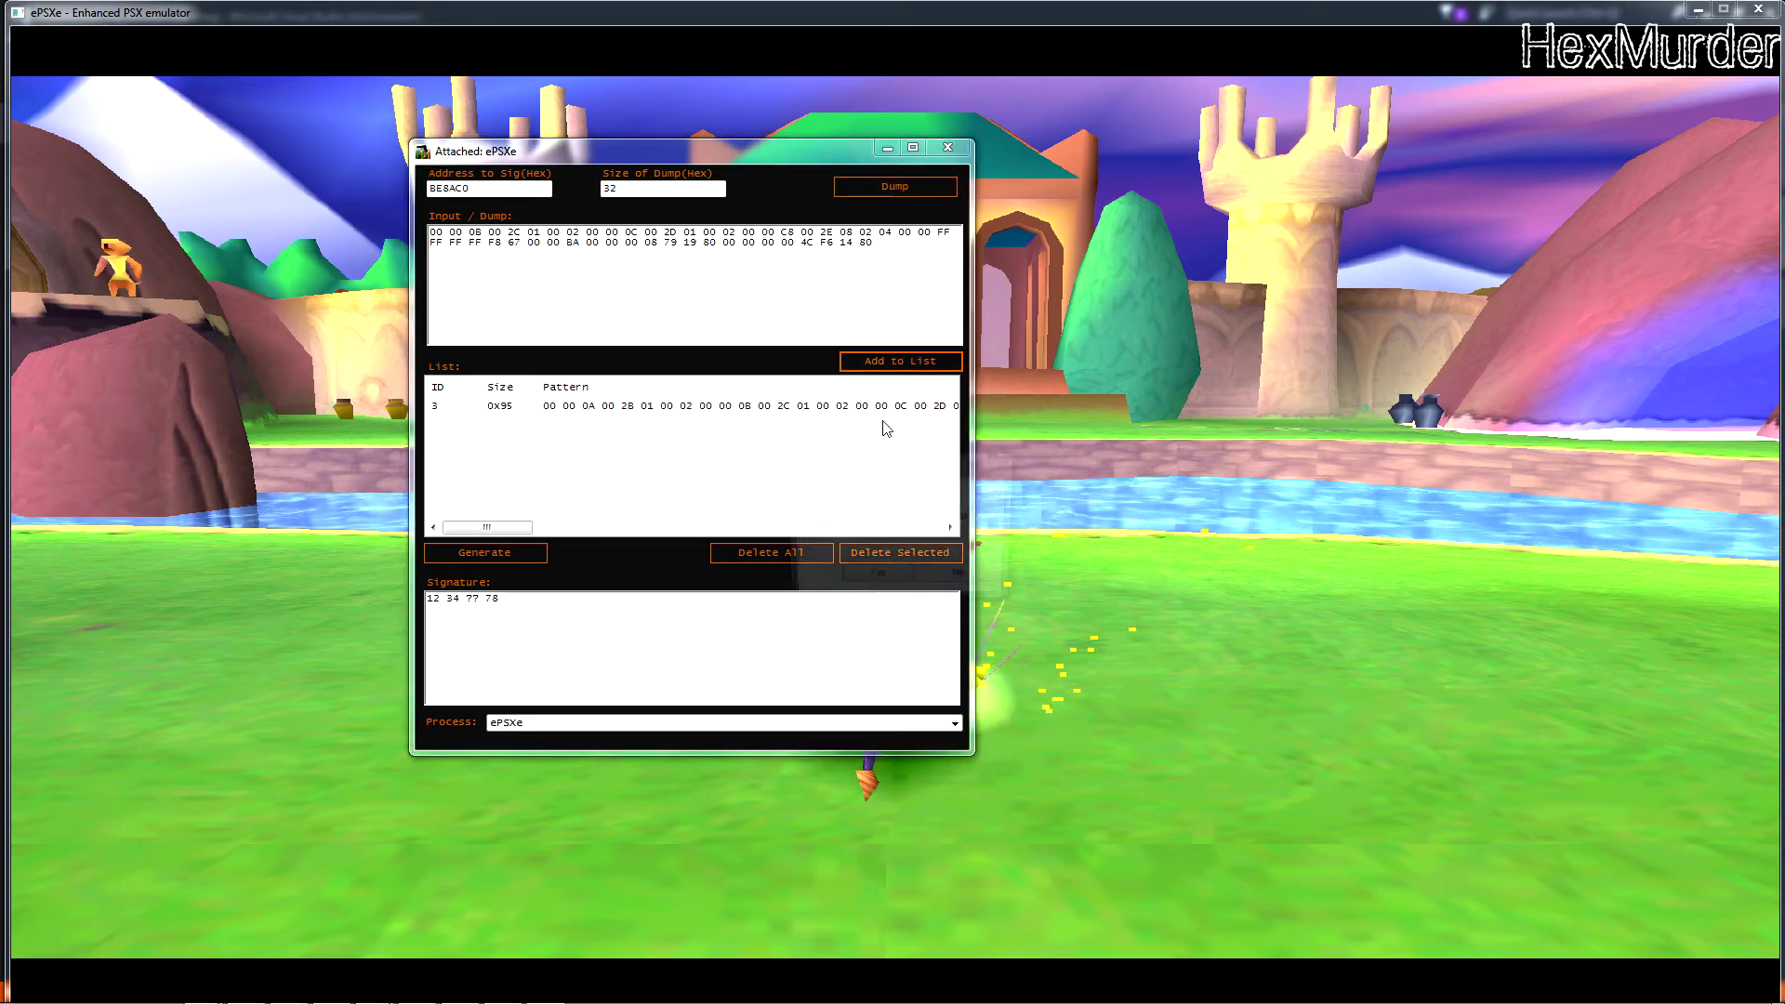
pyautogui.click(874, 579)
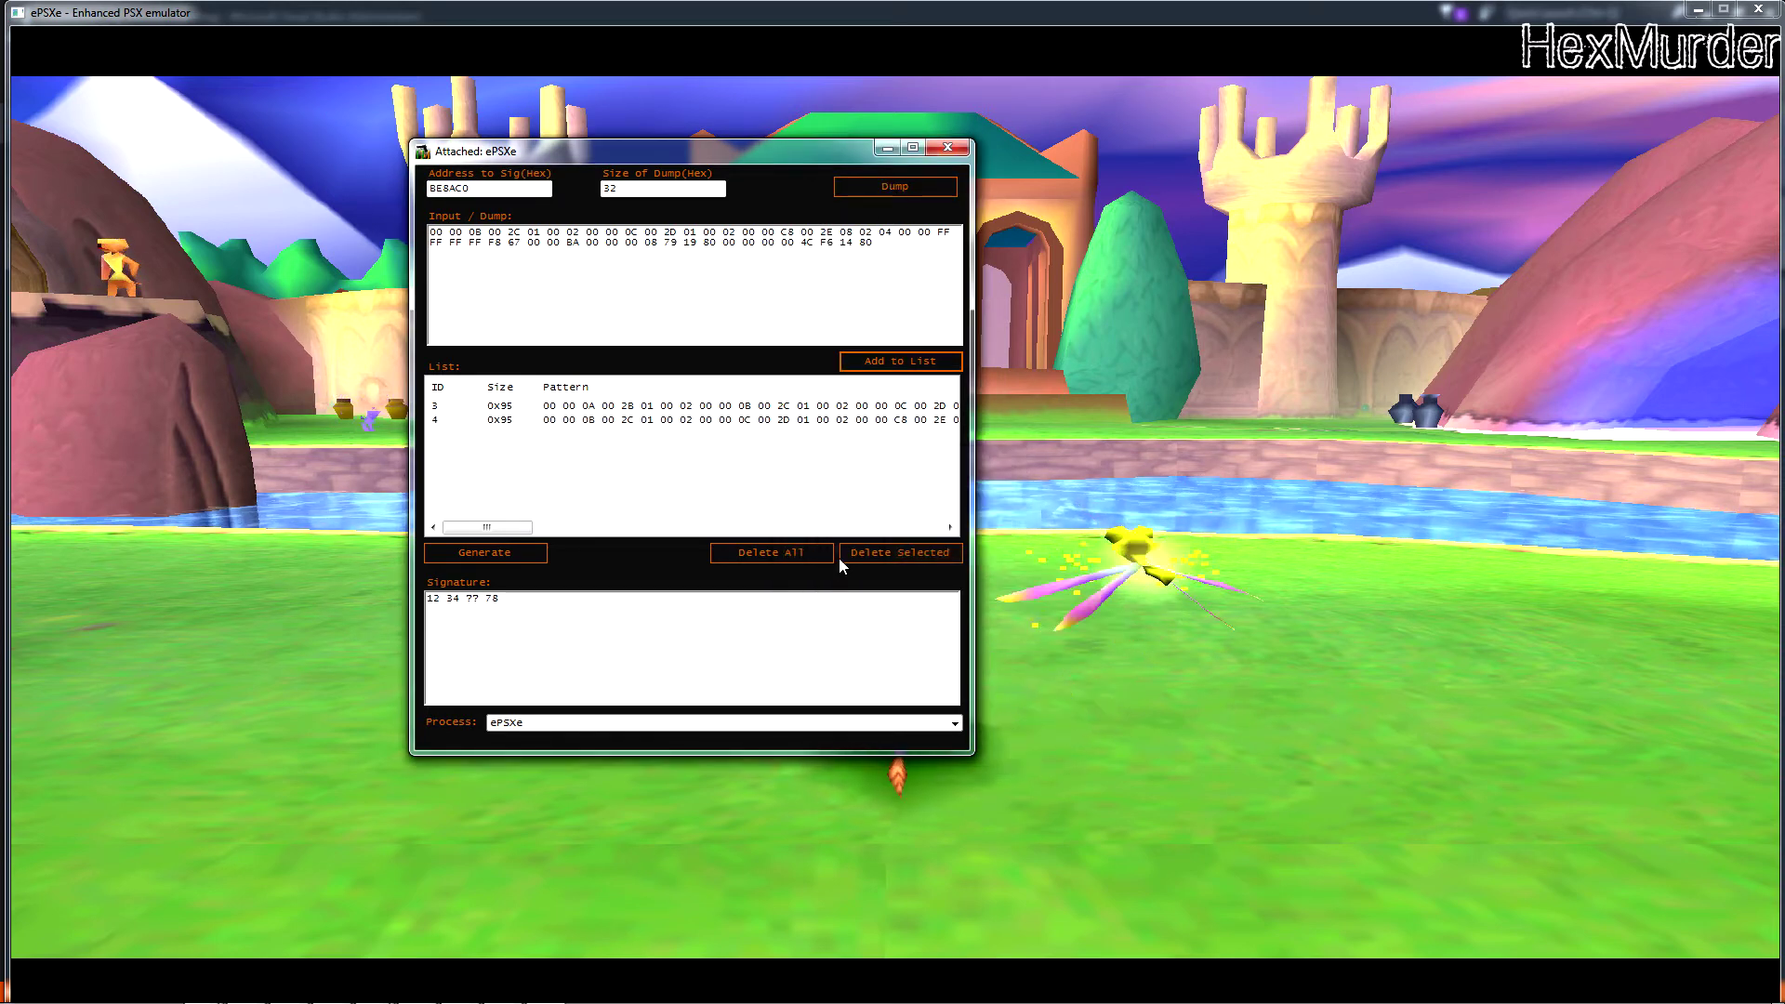
pyautogui.click(1166, 454)
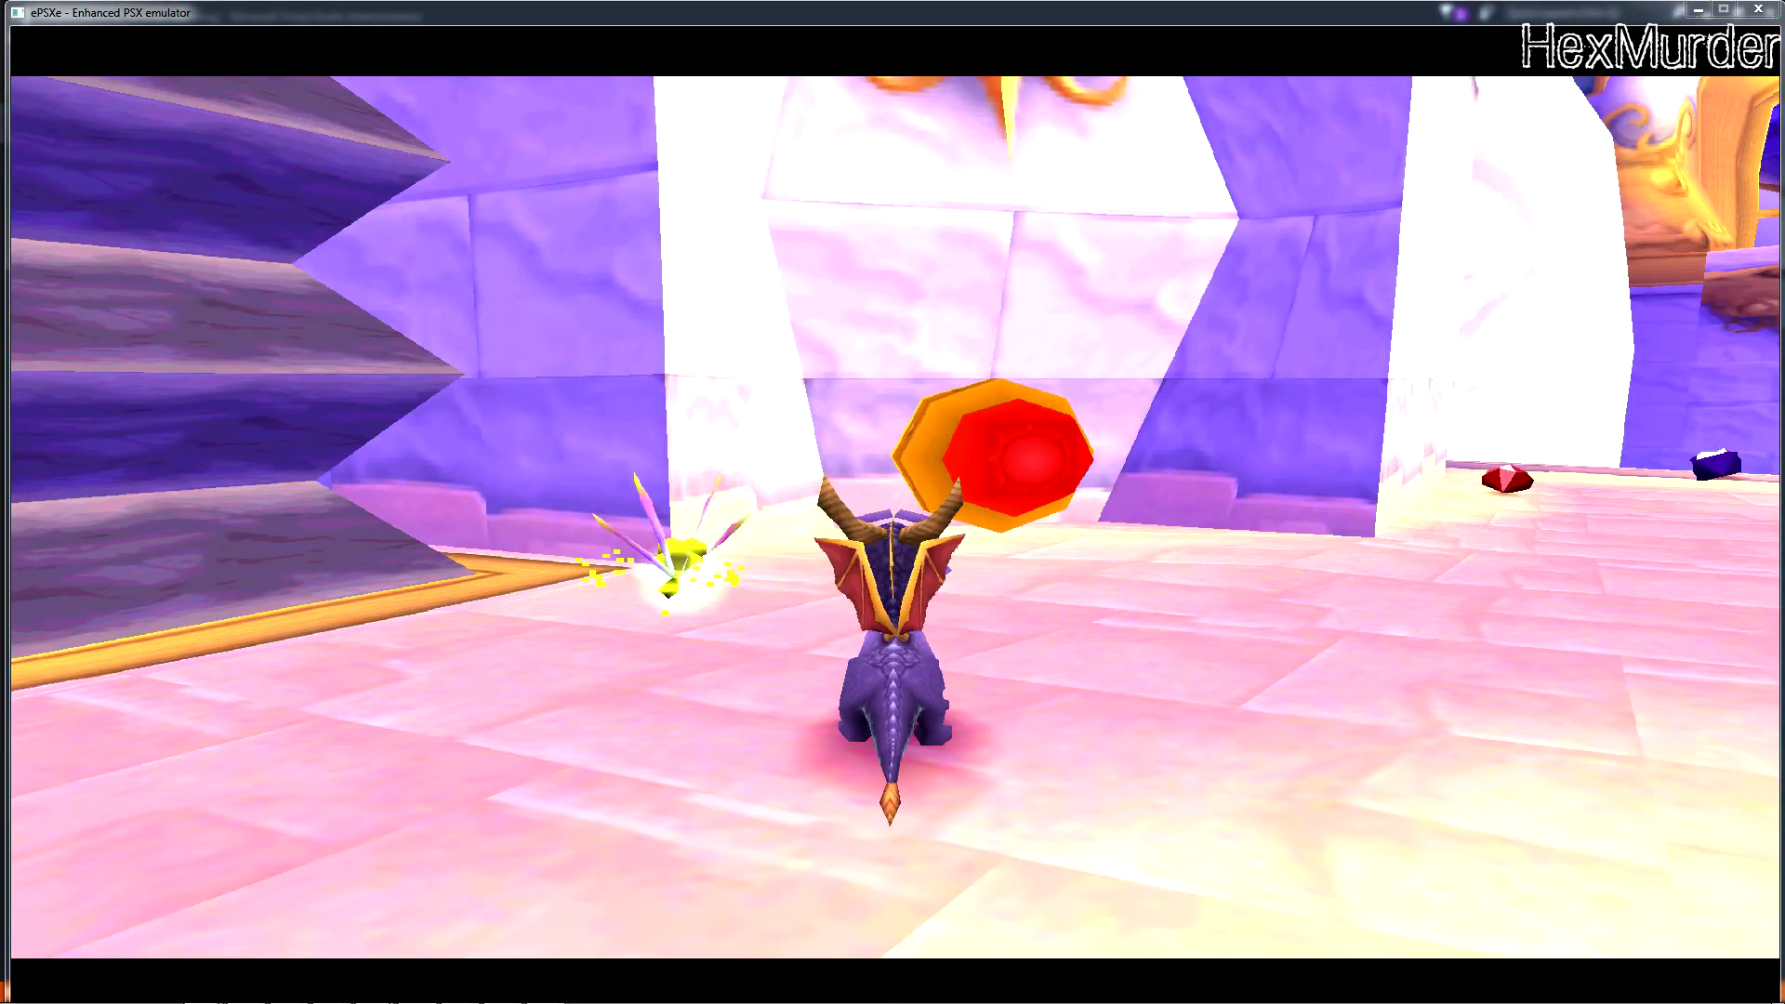
pyautogui.hotkey('alt', 'Tab')
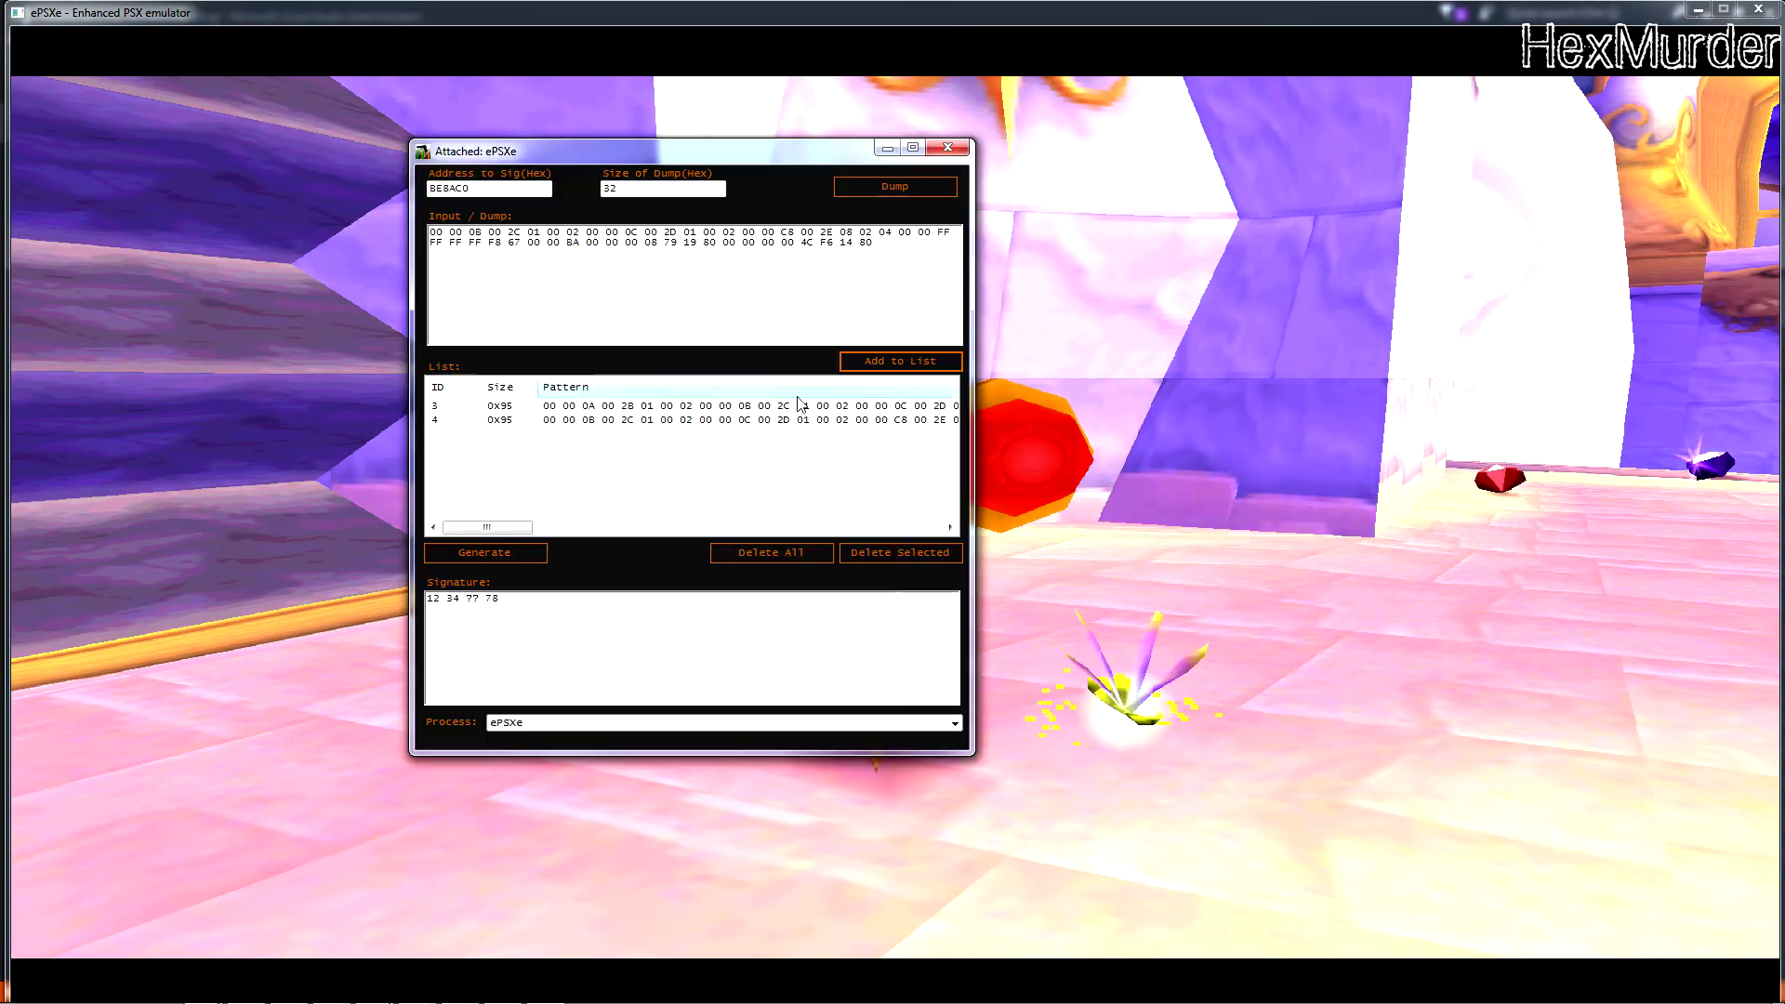
# - Dump address BE468C and add it to the list as entry 5
pyautogui.write('BE468C')
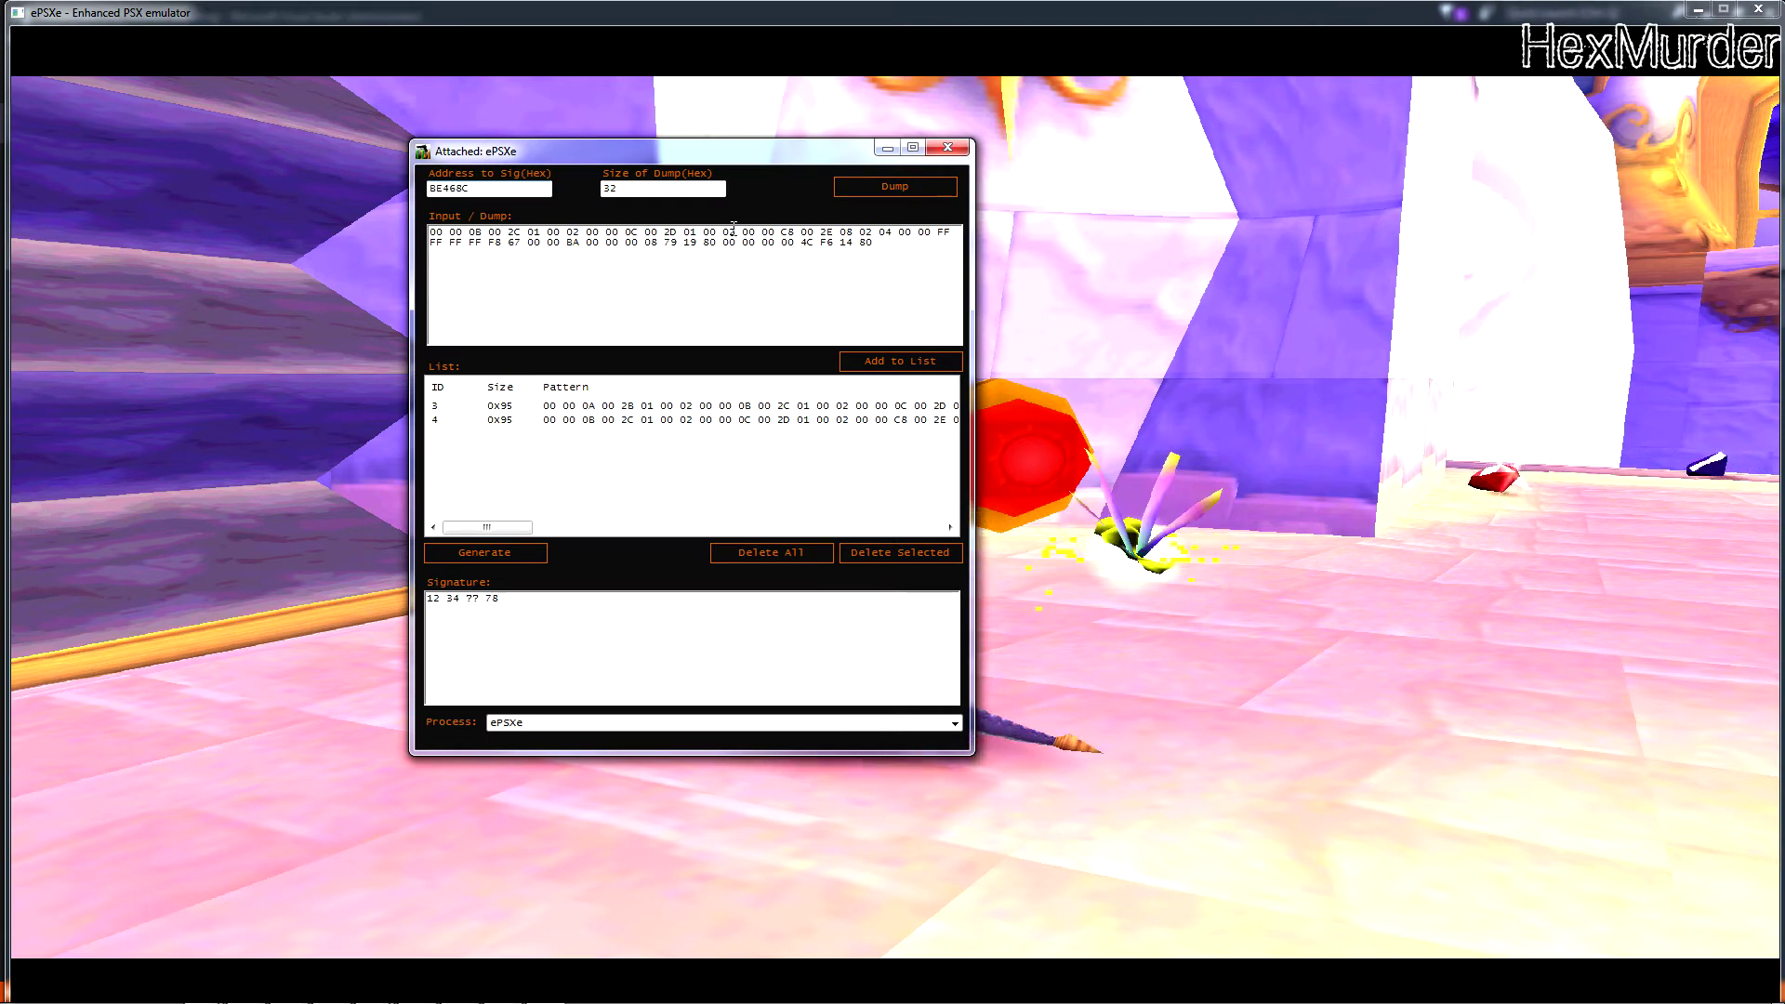
pyautogui.click(899, 190)
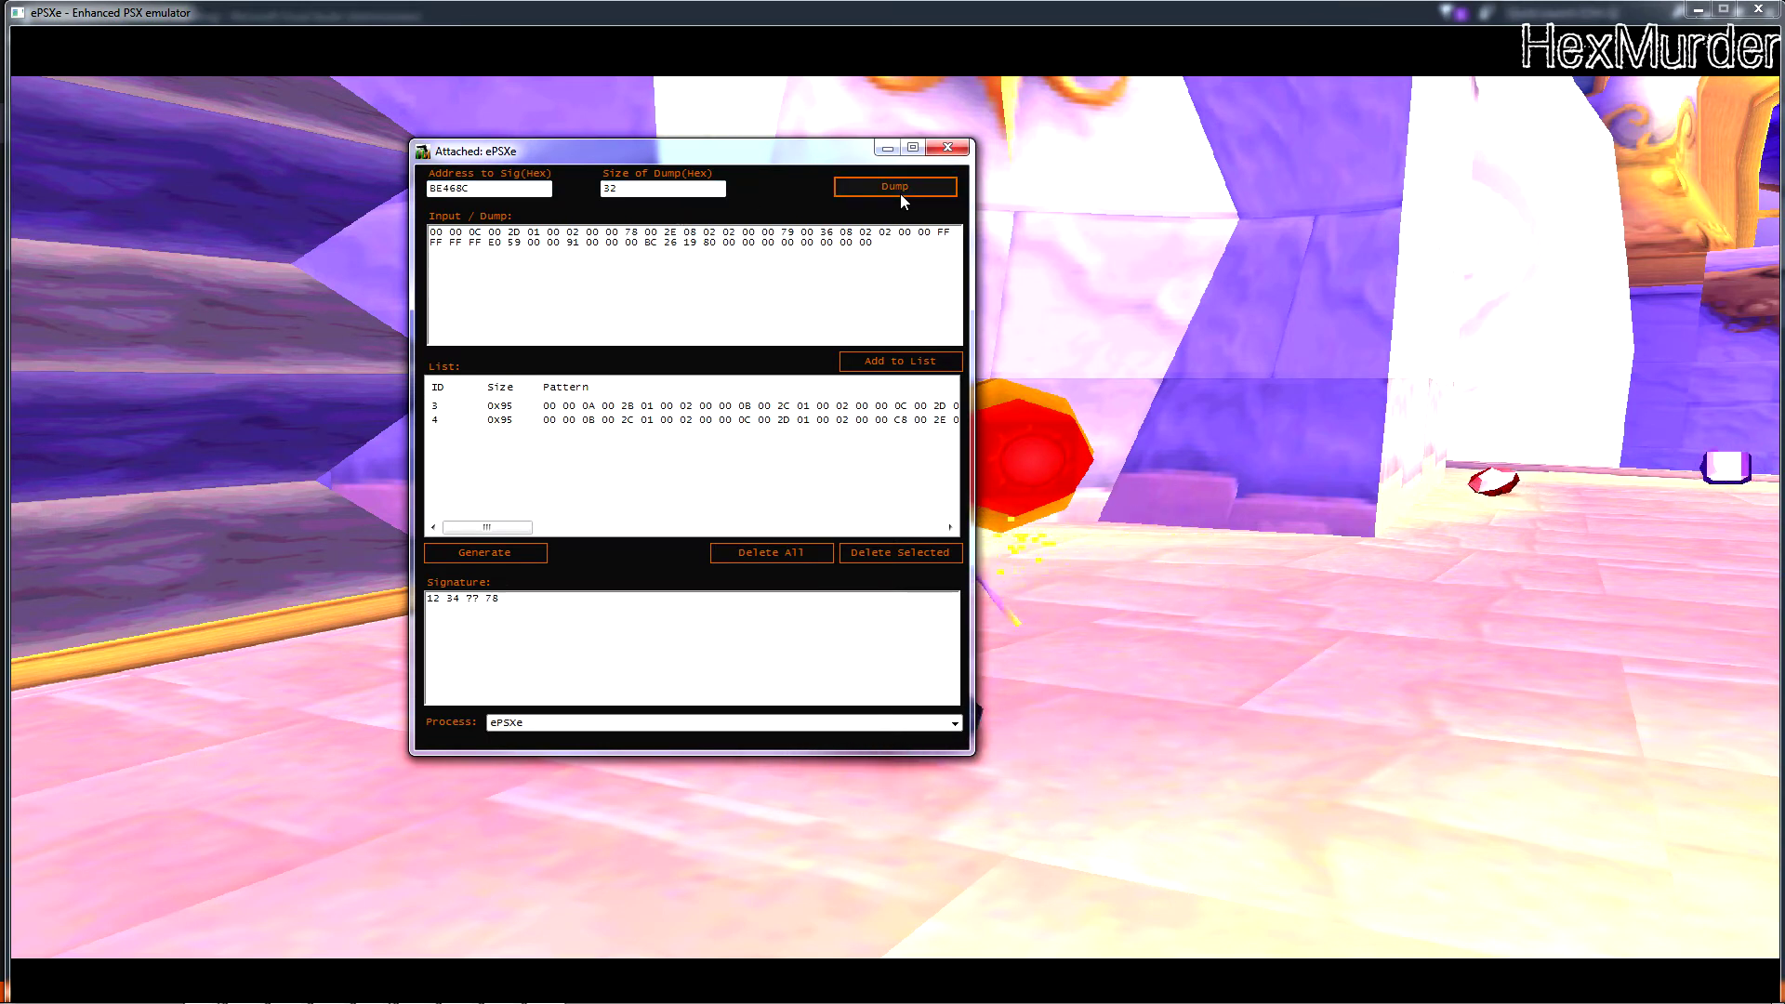
pyautogui.click(906, 364)
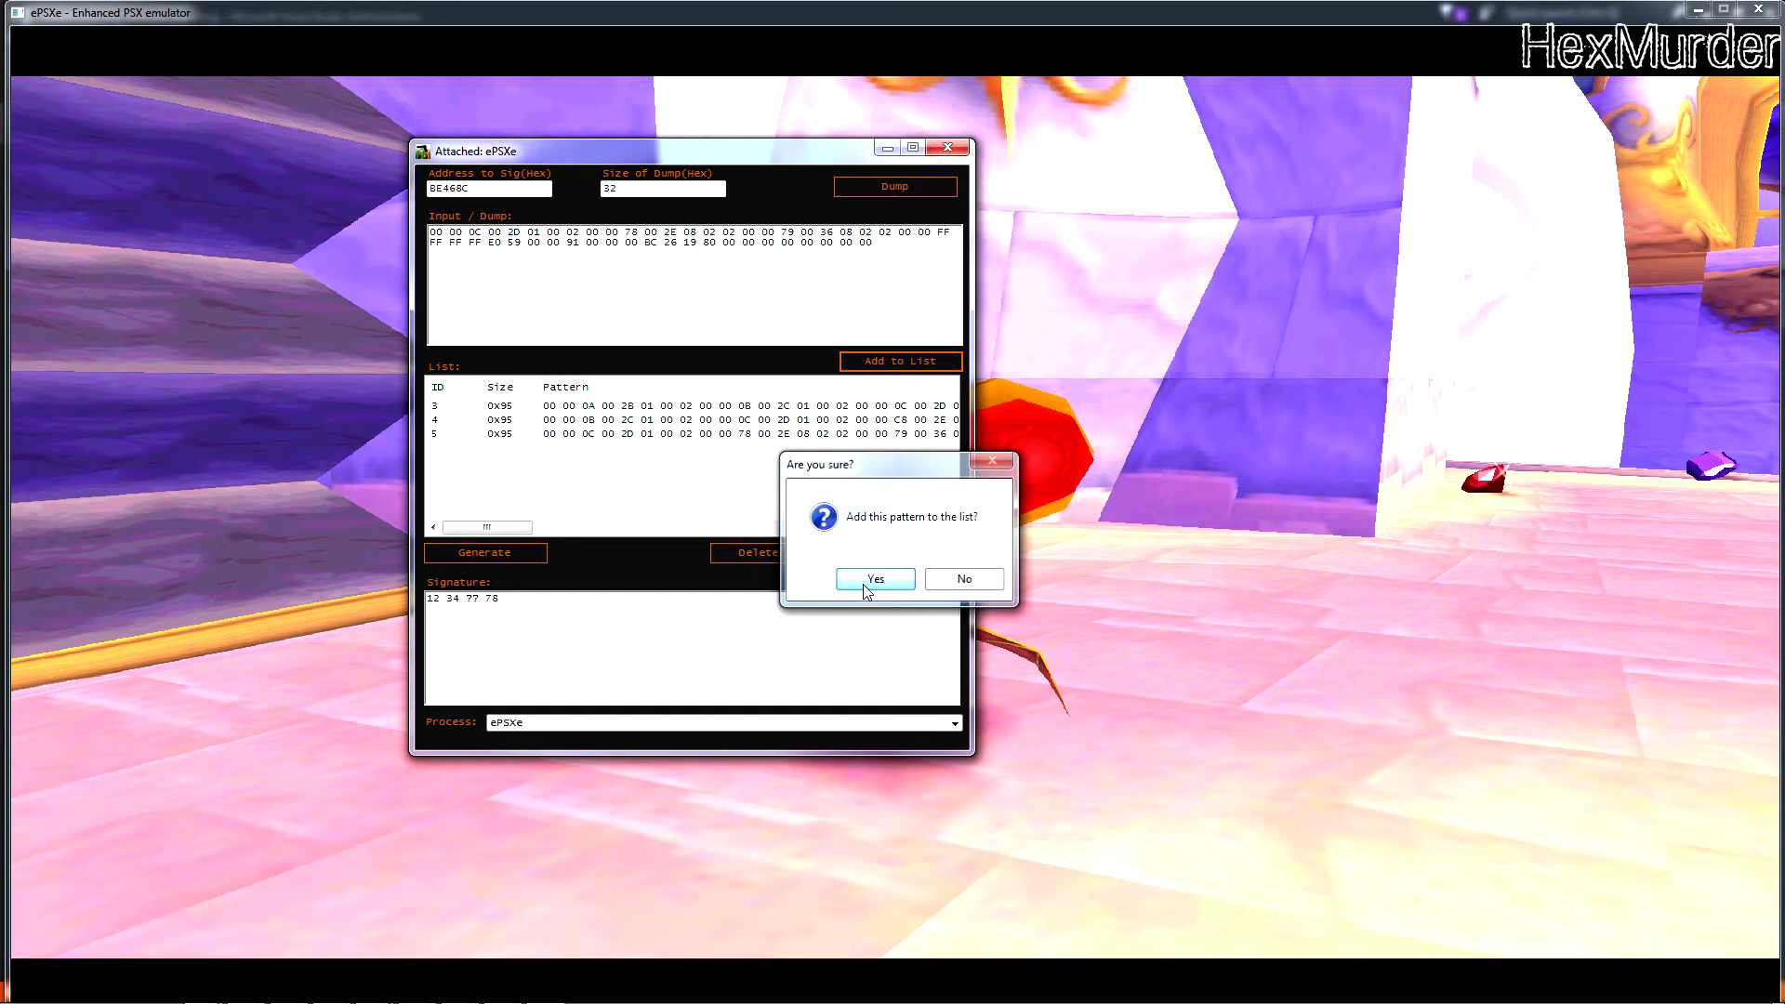
pyautogui.click(871, 580)
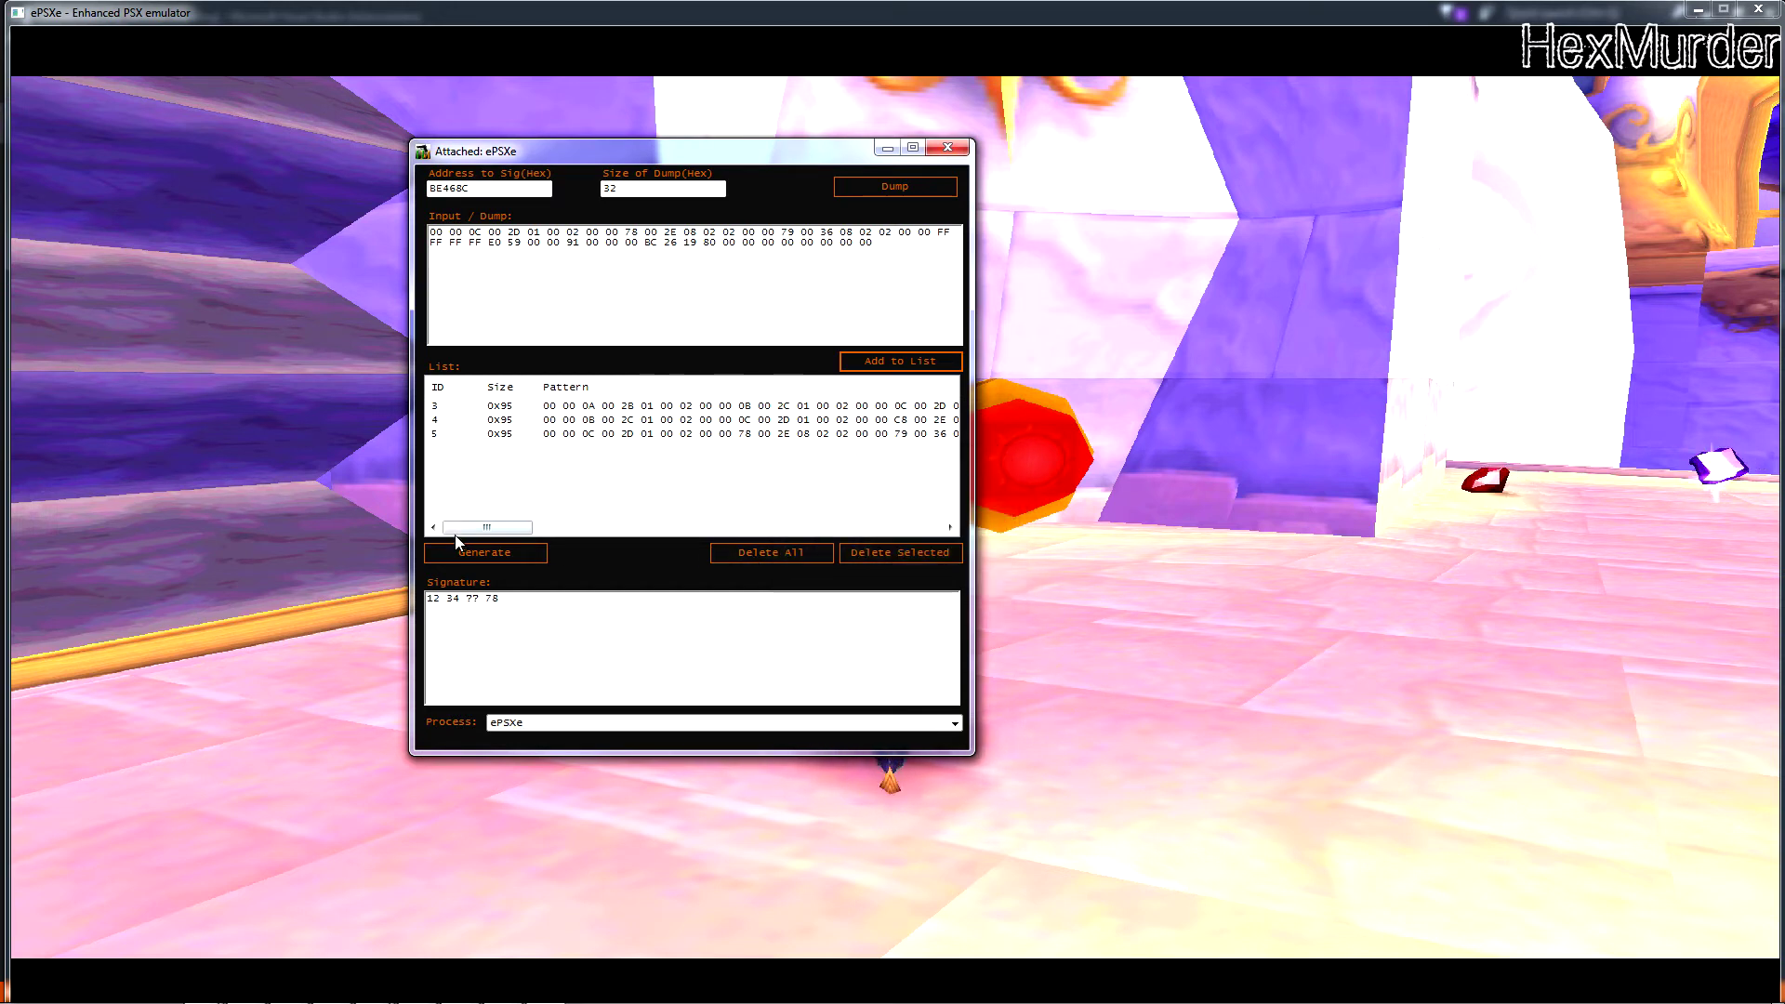
# - Generate the ?? wildcard signature from the three dumps and select its tail for copying
pyautogui.click(515, 555)
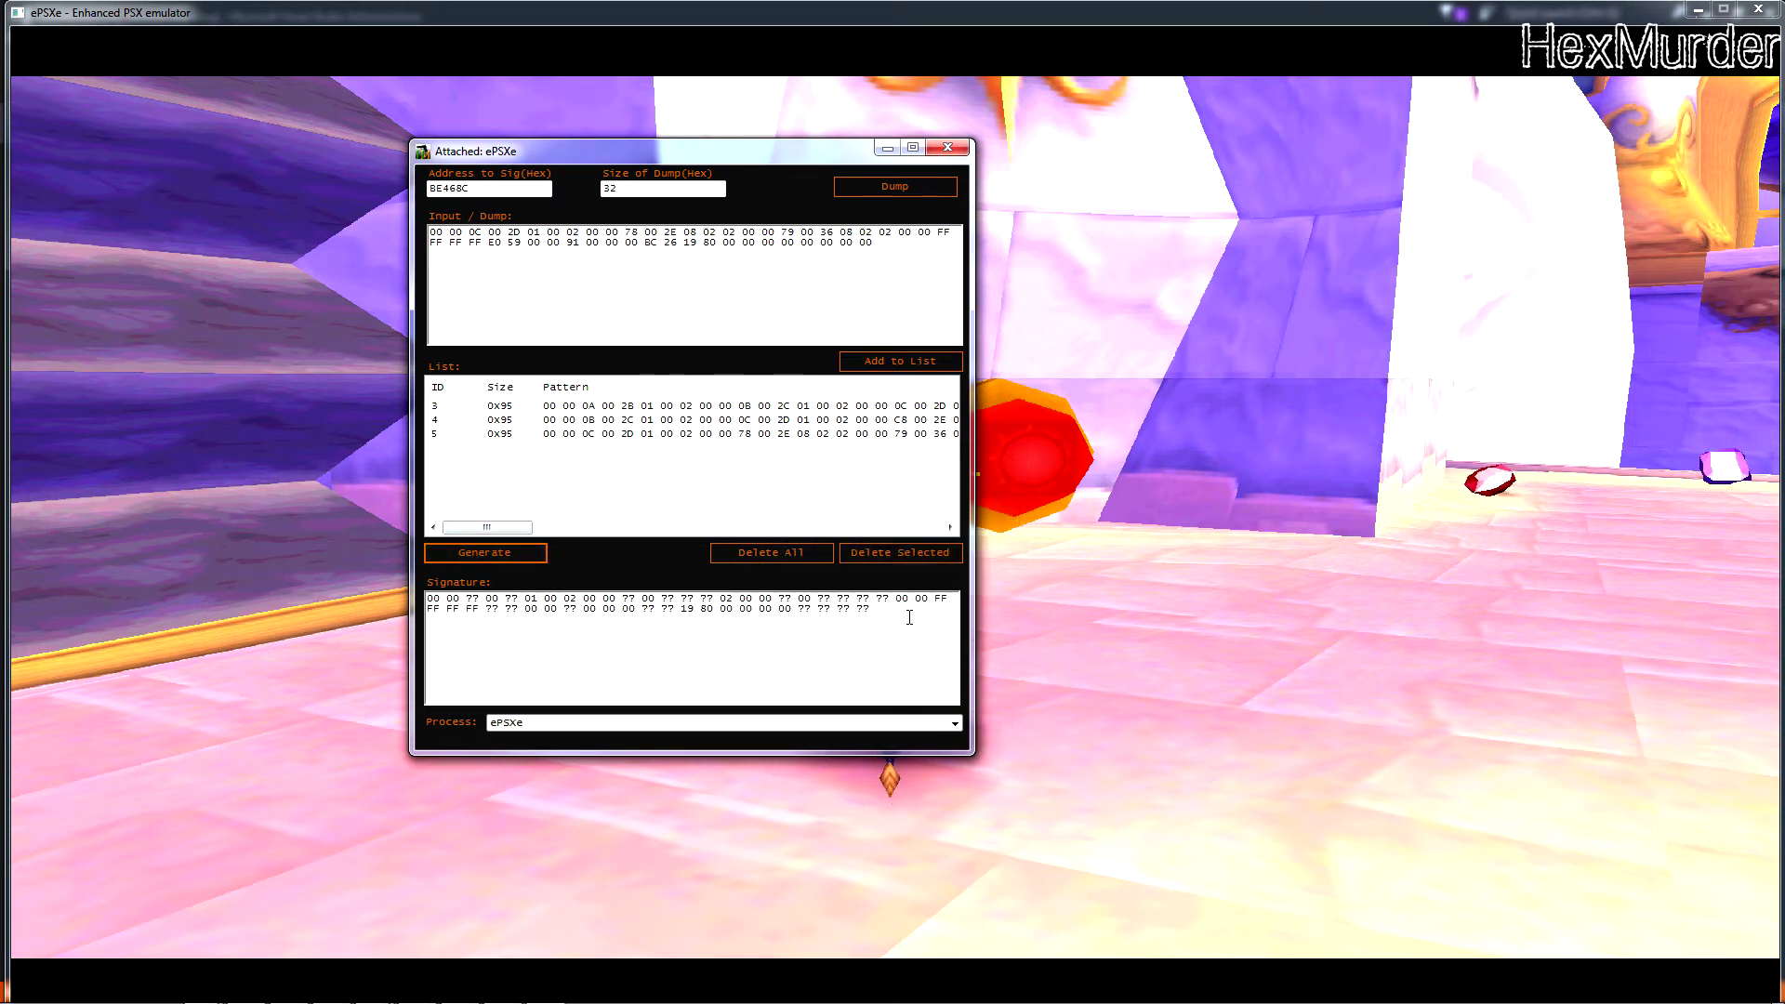
pyautogui.hotkey('ctrl', 'a')
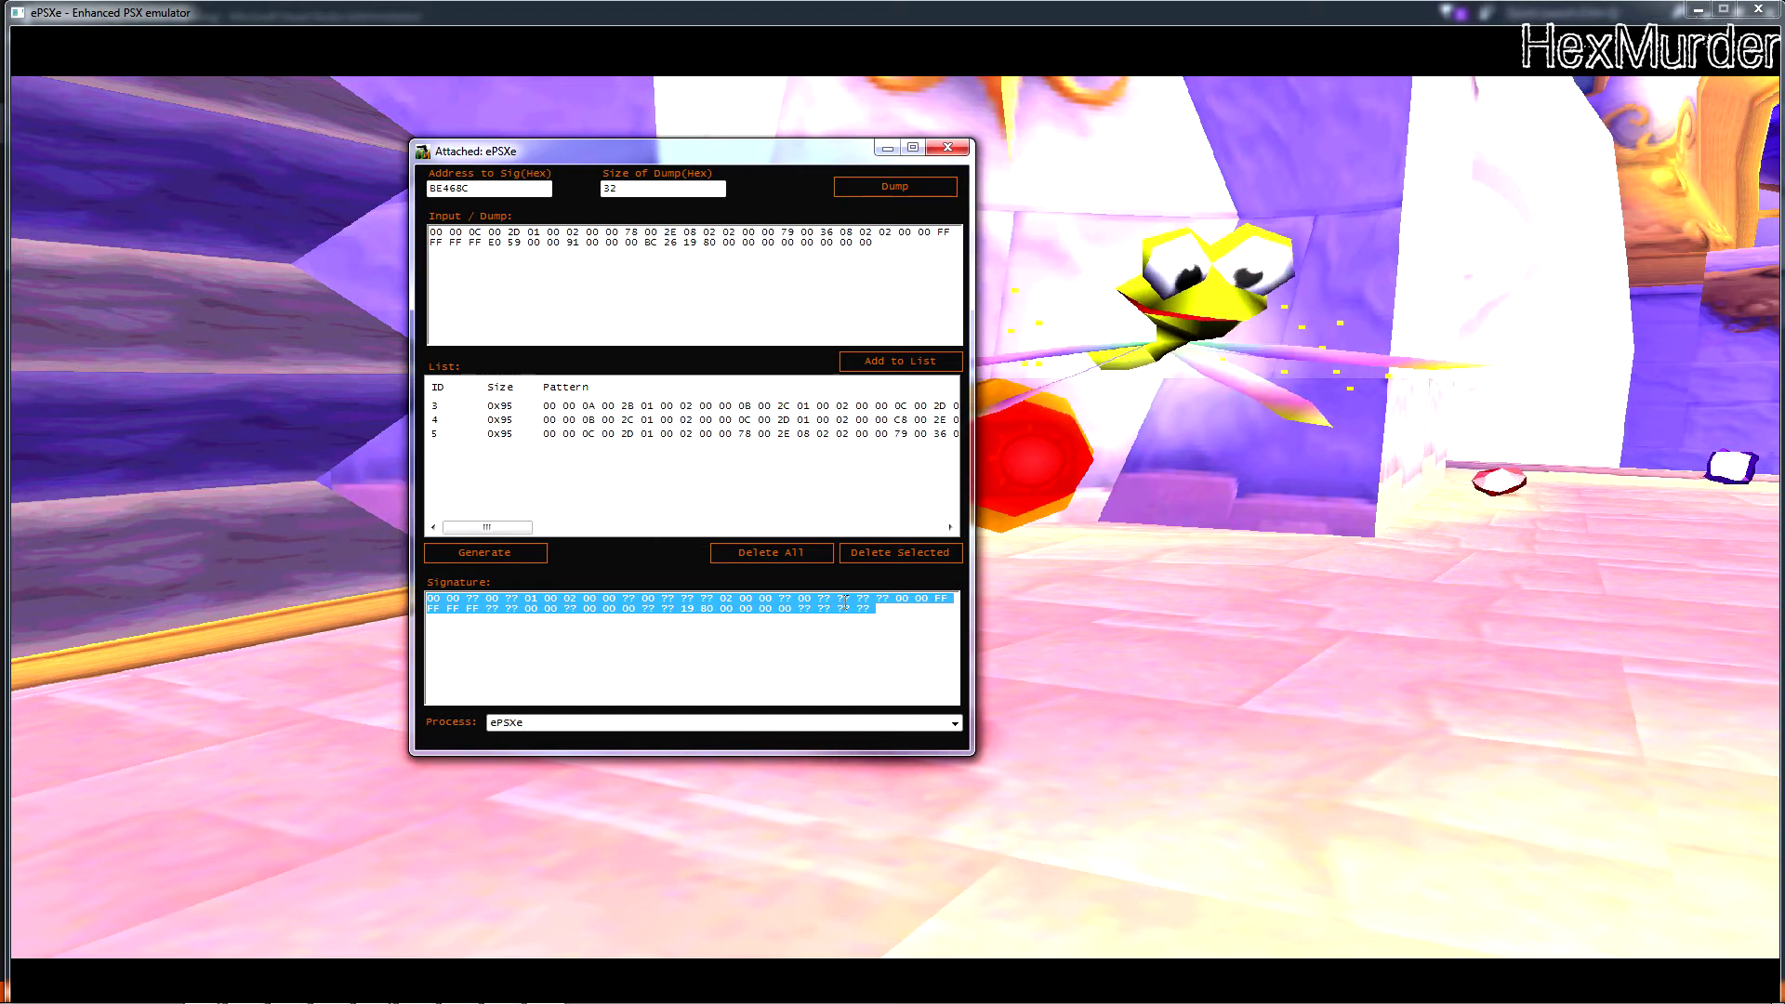
pyautogui.click(905, 608)
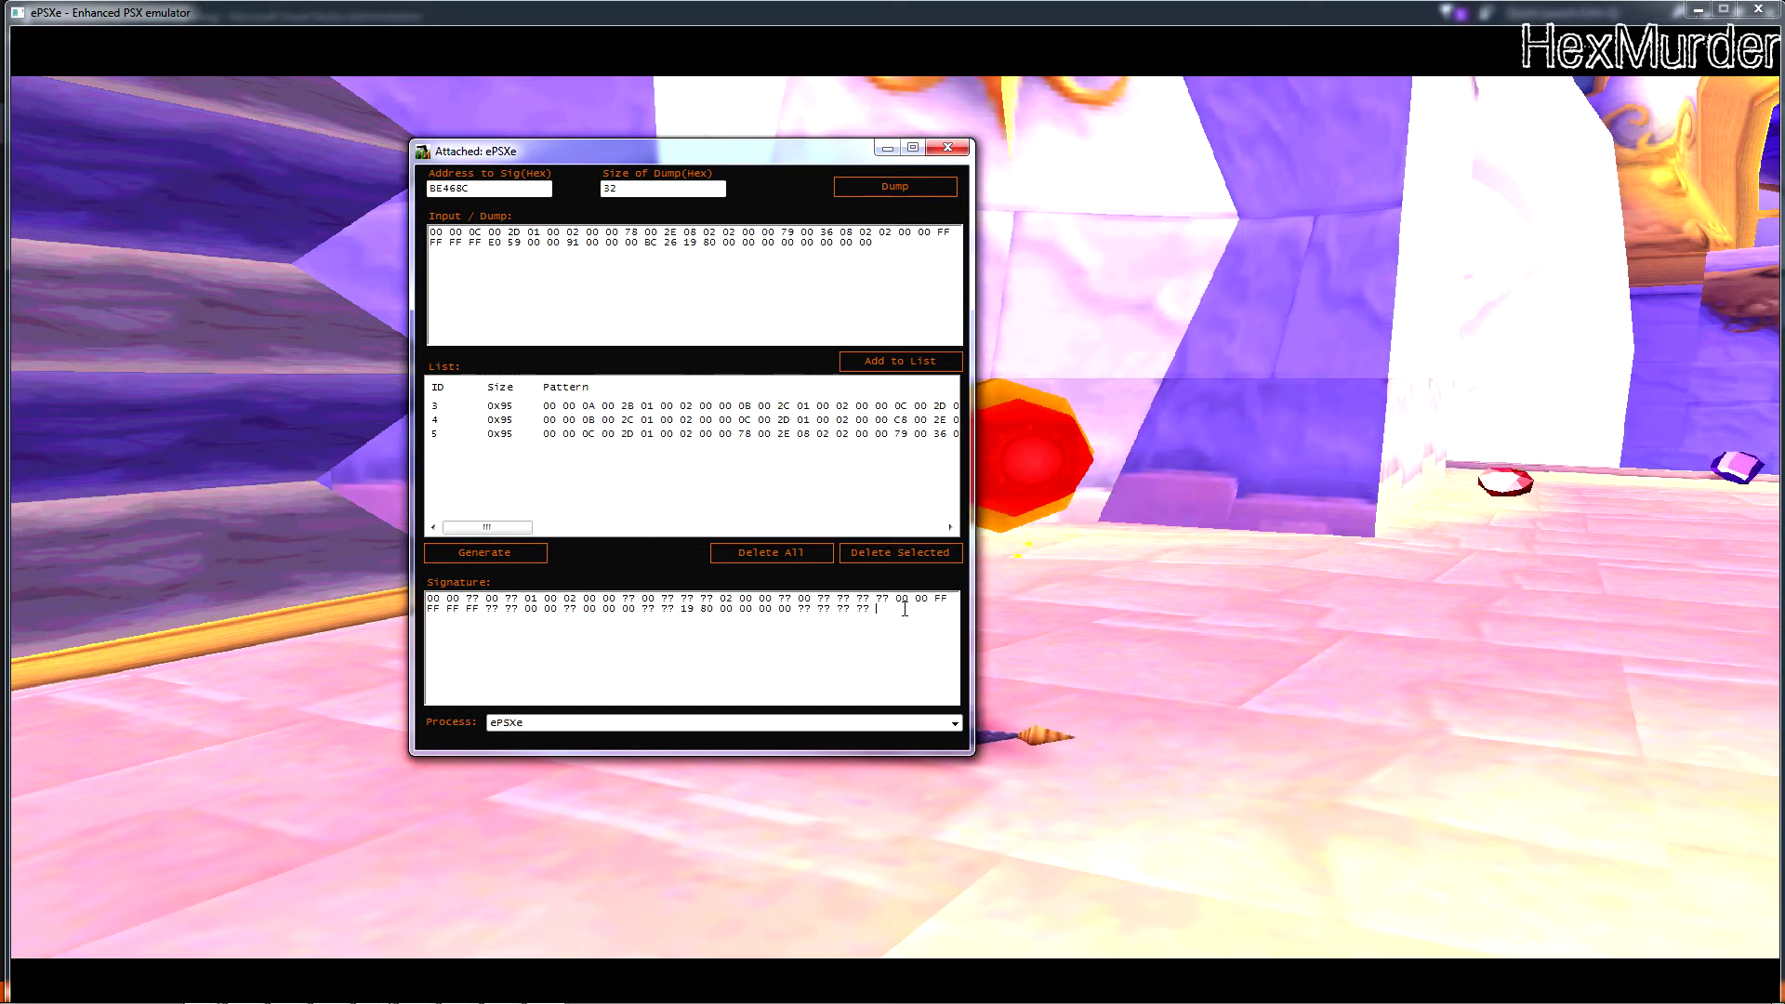
pyautogui.moveTo(874, 608)
pyautogui.mouseDown()
pyautogui.moveTo(900, 599)
pyautogui.moveTo(627, 590)
pyautogui.mouseUp()
pyautogui.click(925, 599)
pyautogui.click(915, 620)
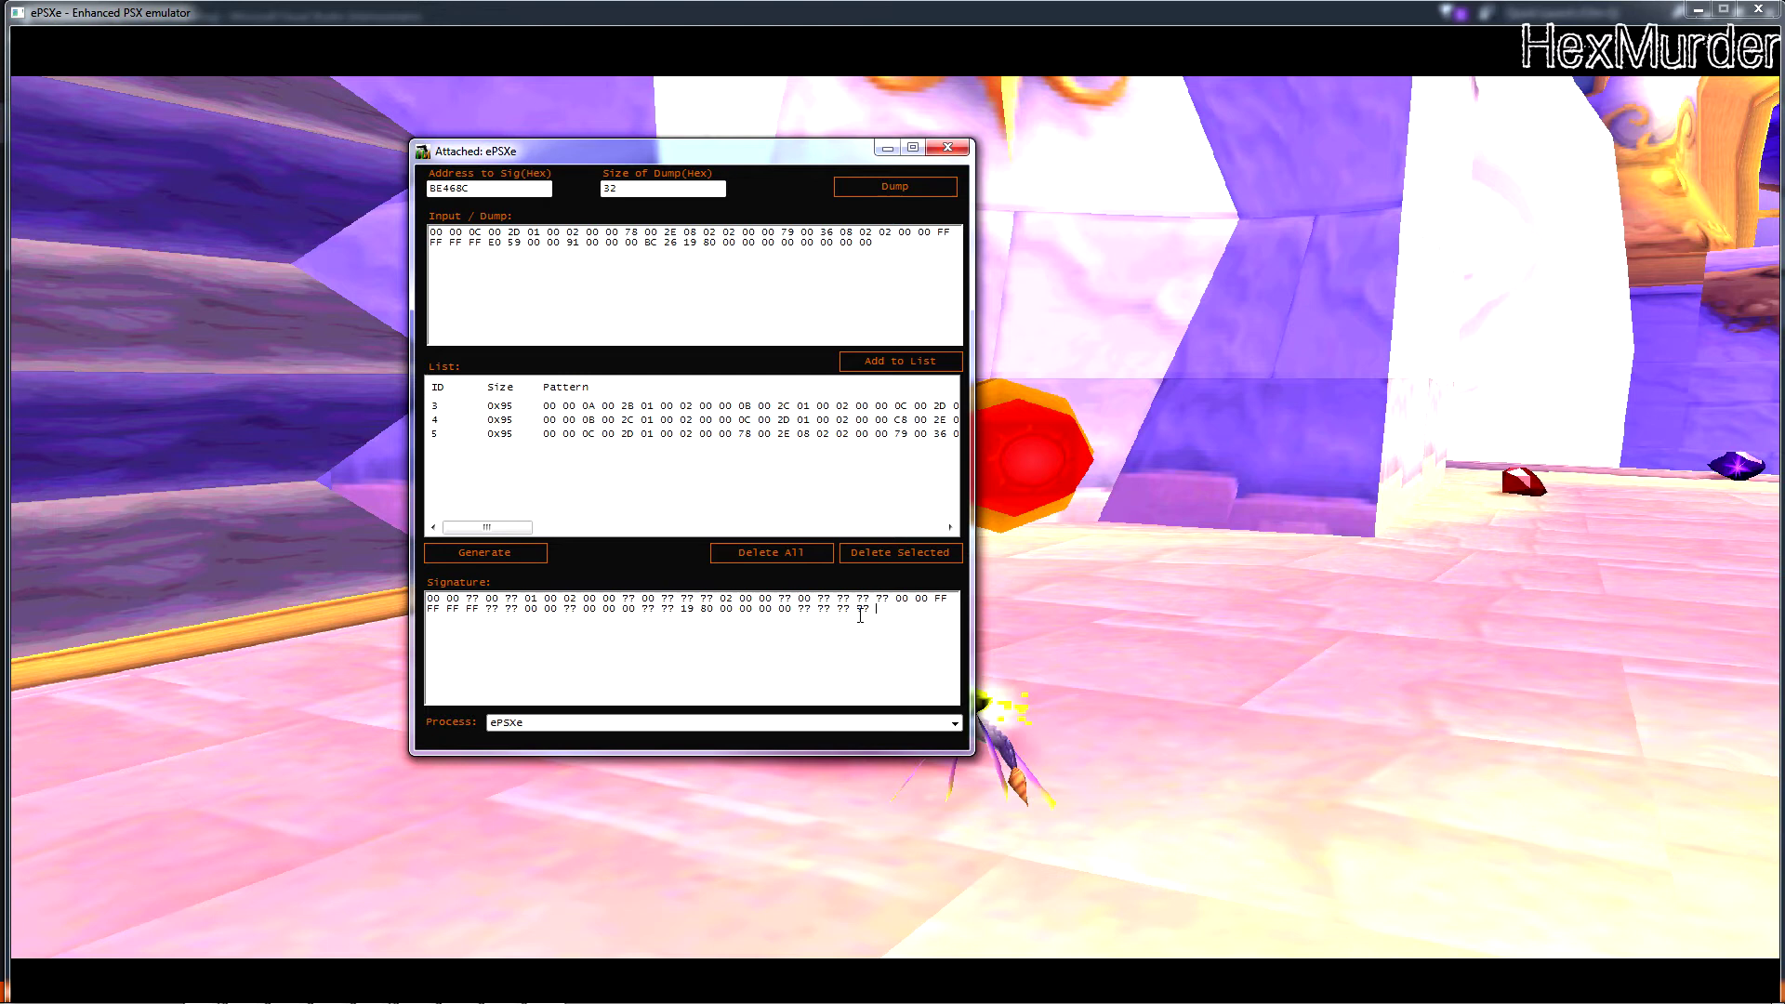
pyautogui.moveTo(872, 611); pyautogui.dragTo(922, 591)
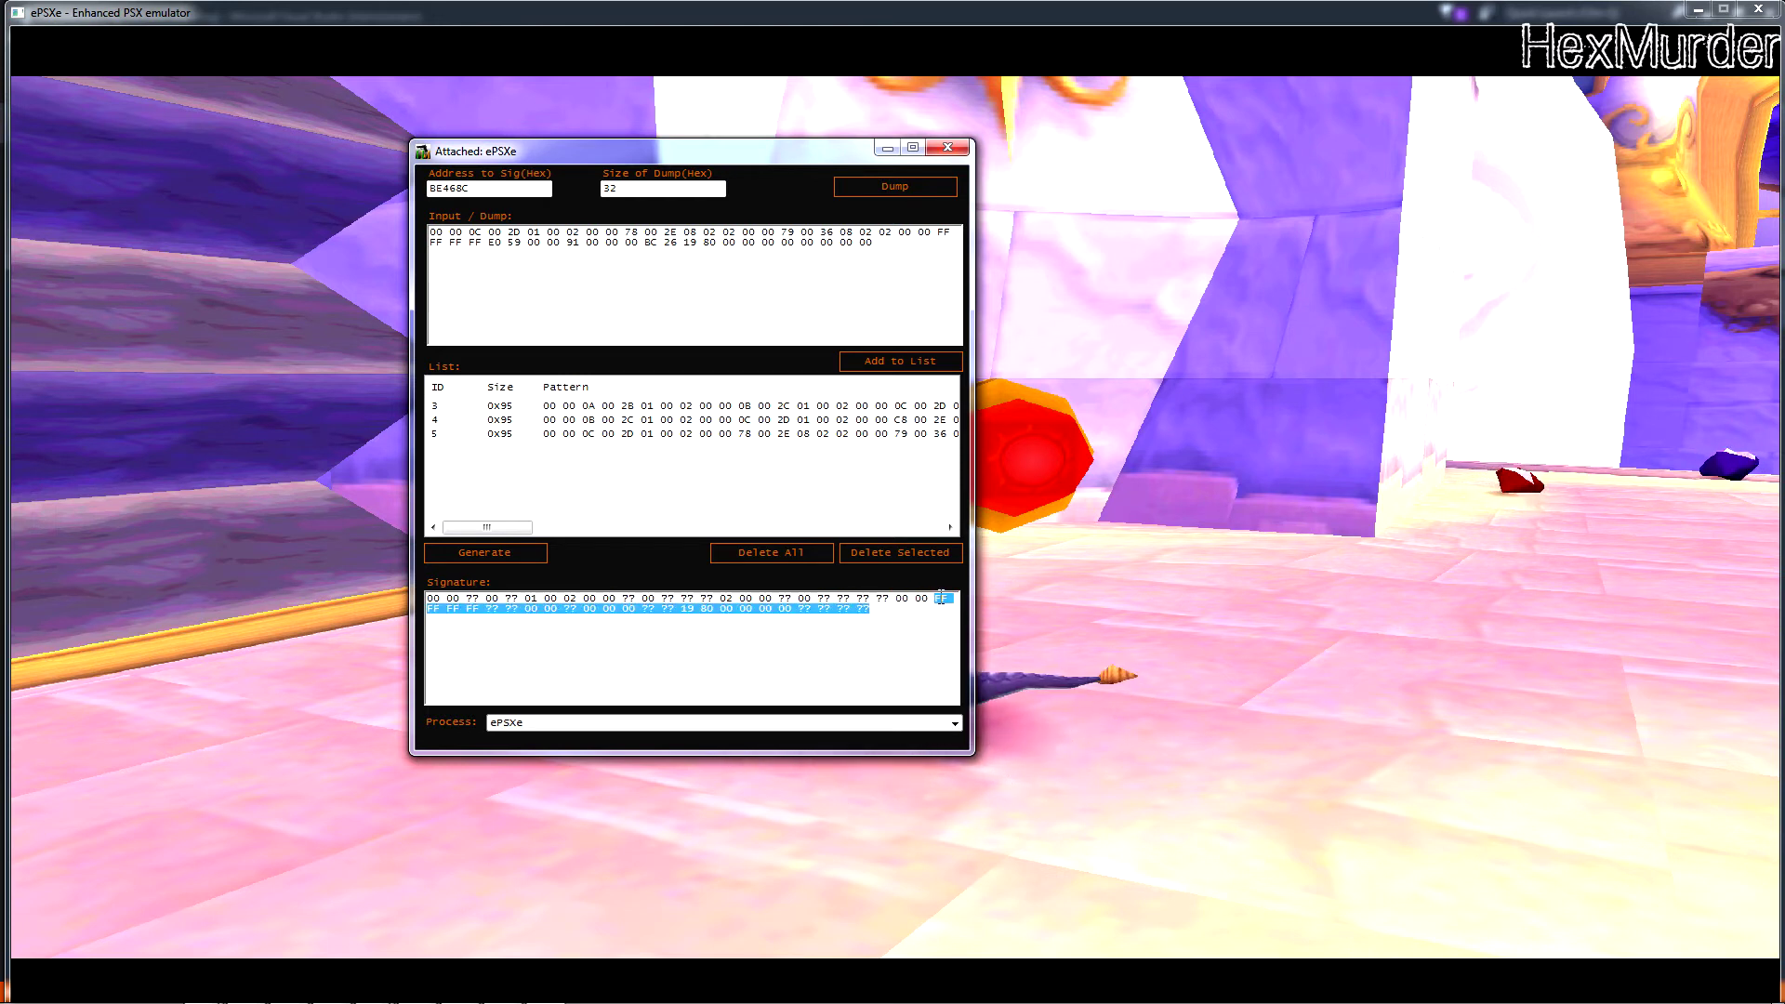
pyautogui.moveTo(502, 995)
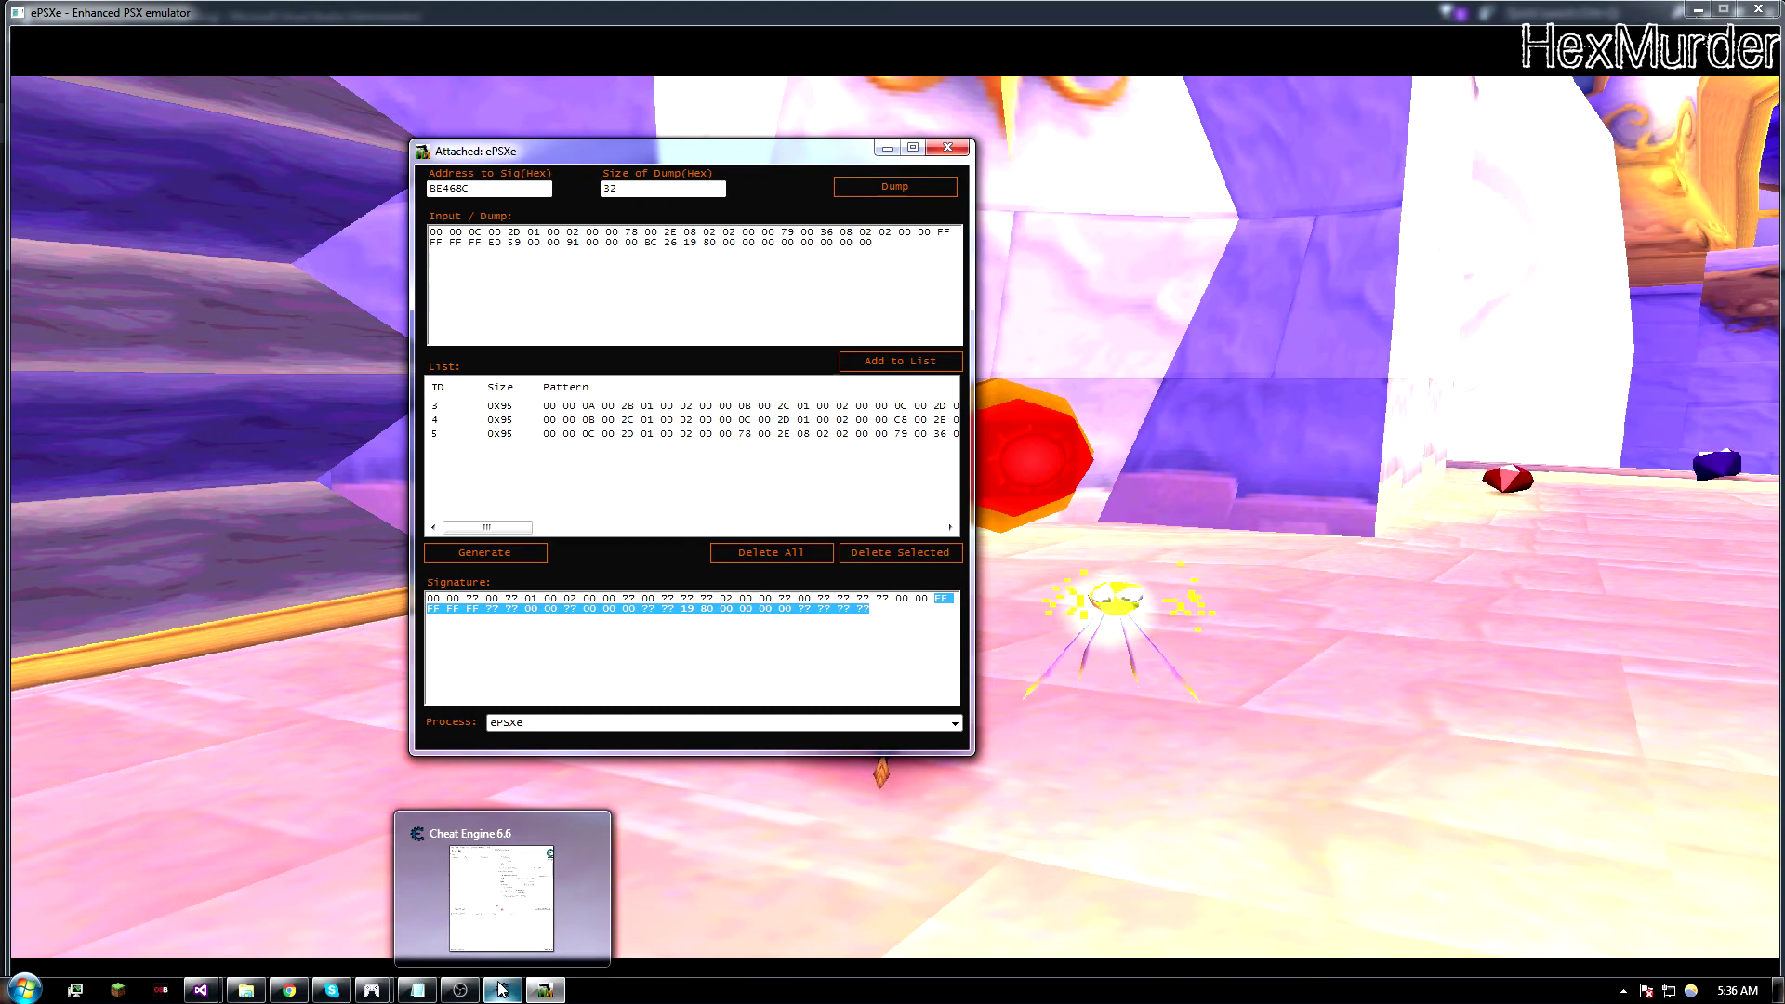
# - Scan Cheat Engine for the signature as Array of byte, matching address 00BE465A
pyautogui.click(502, 991)
pyautogui.click(1271, 310)
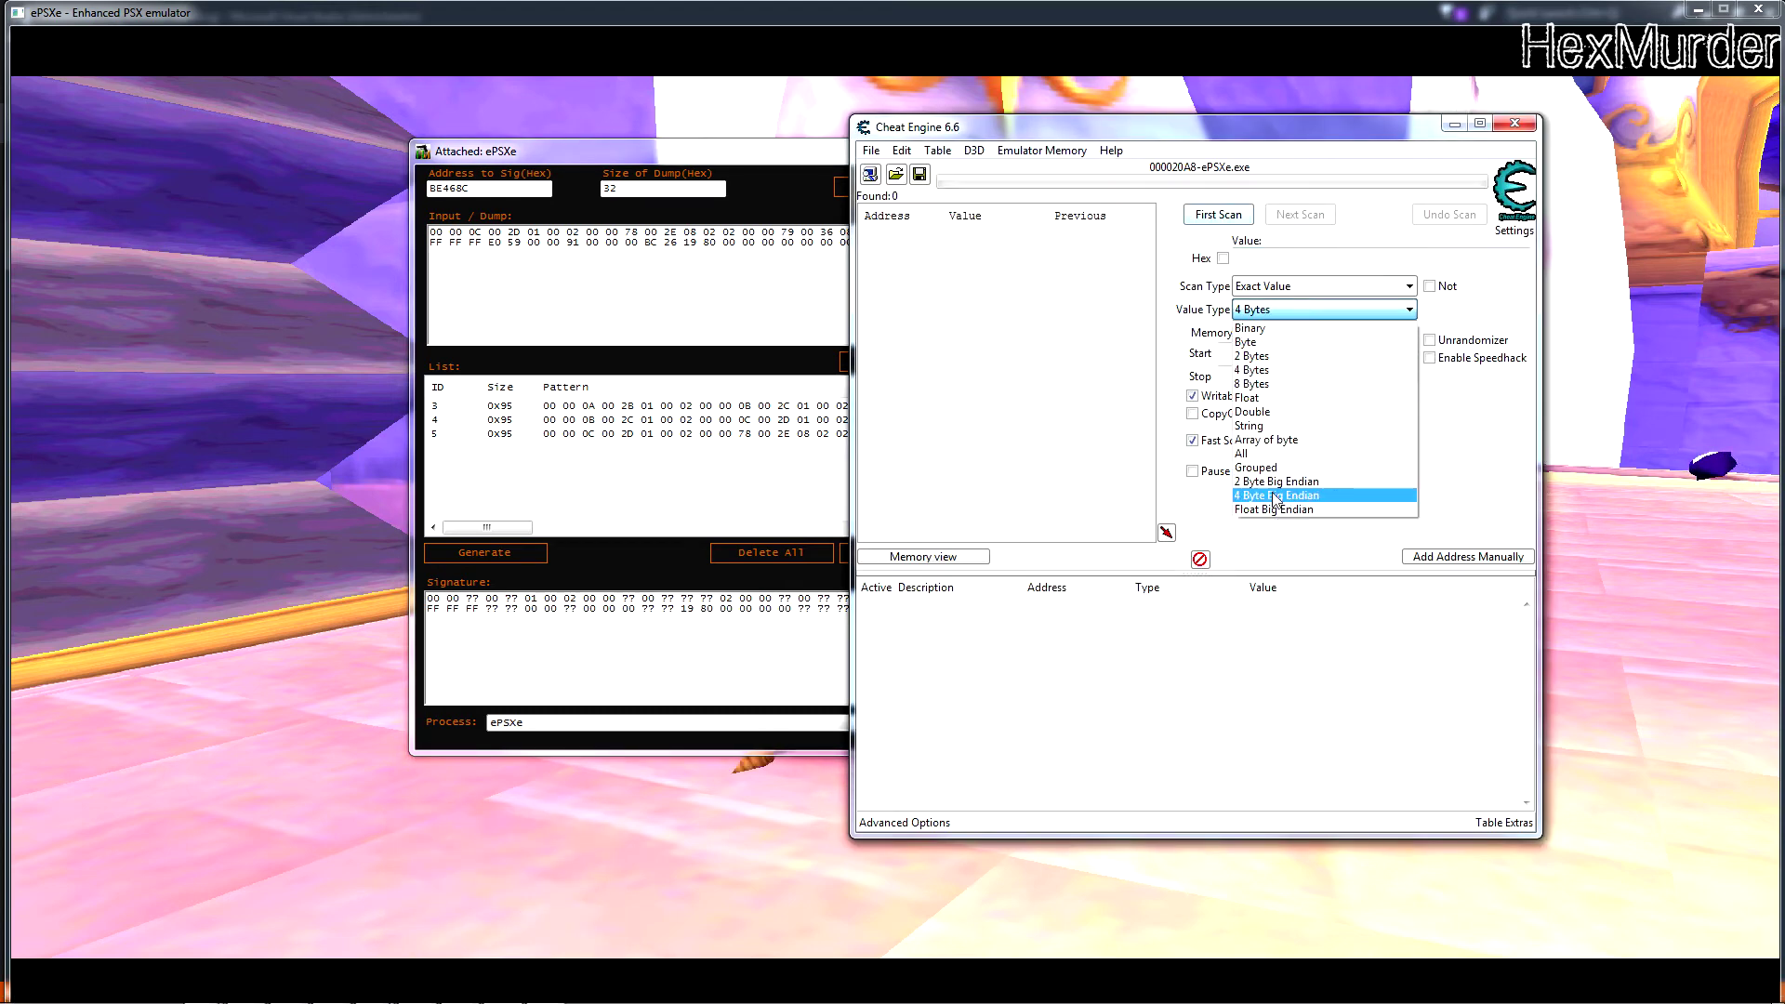
pyautogui.click(1273, 440)
pyautogui.click(1217, 215)
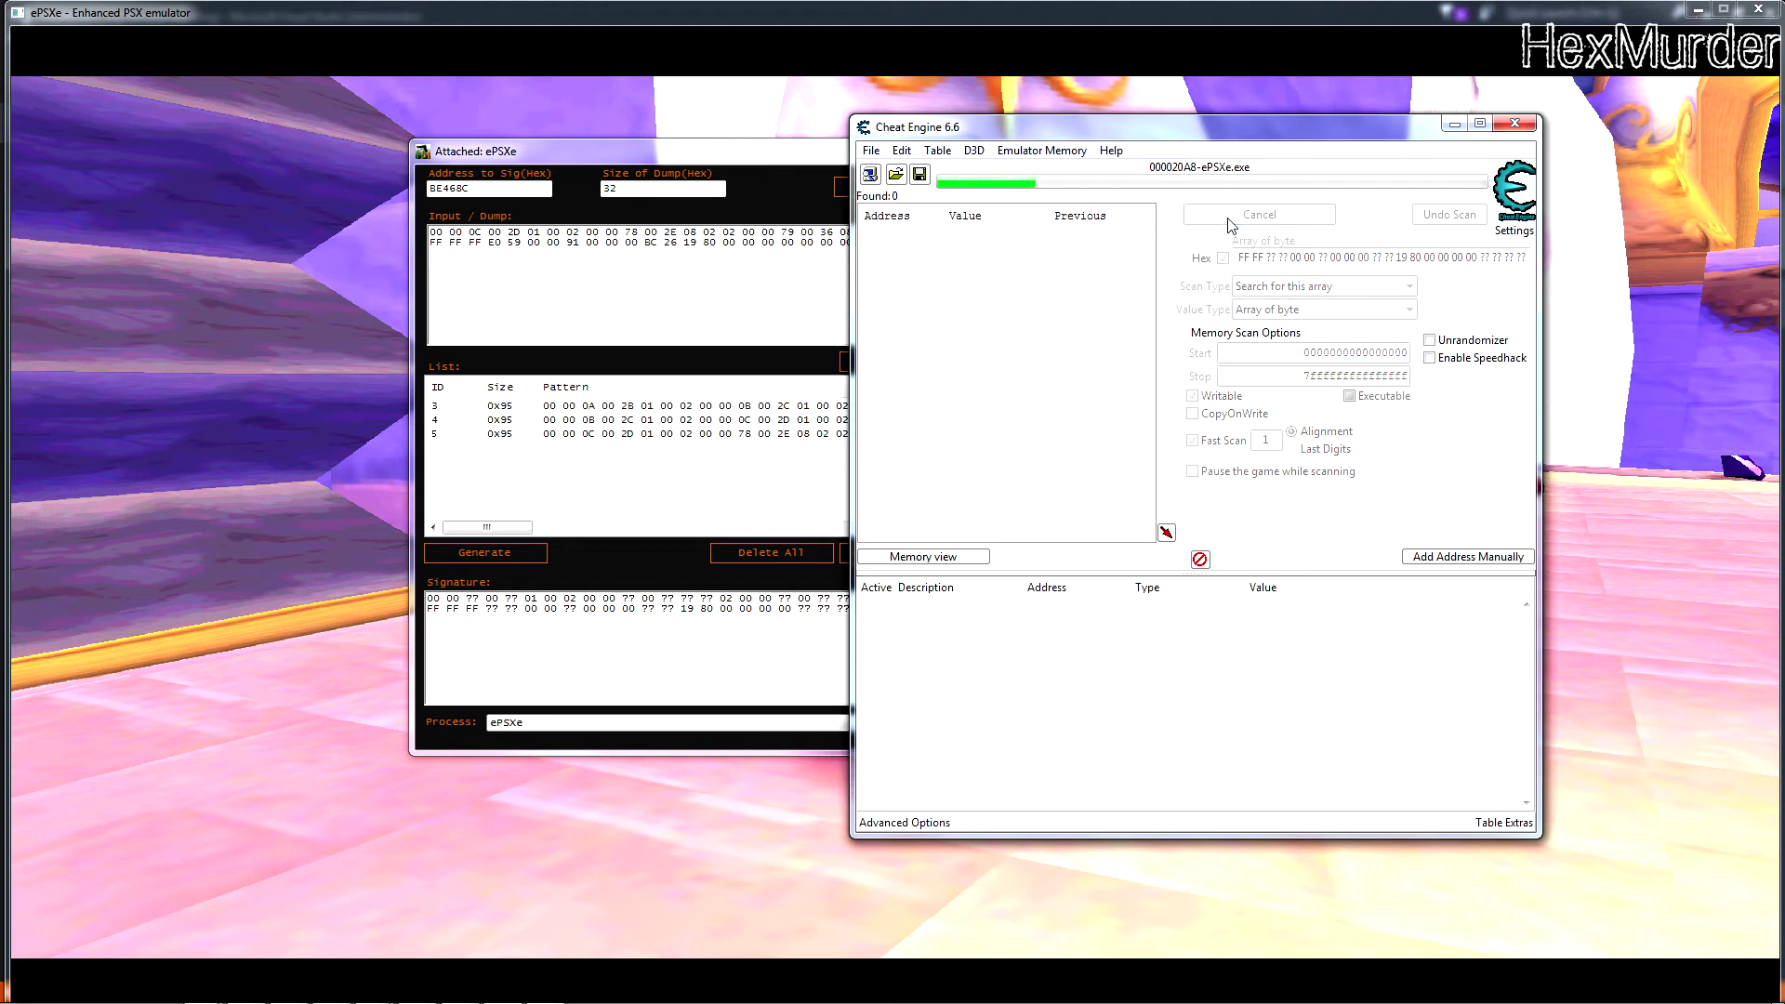
pyautogui.click(911, 256)
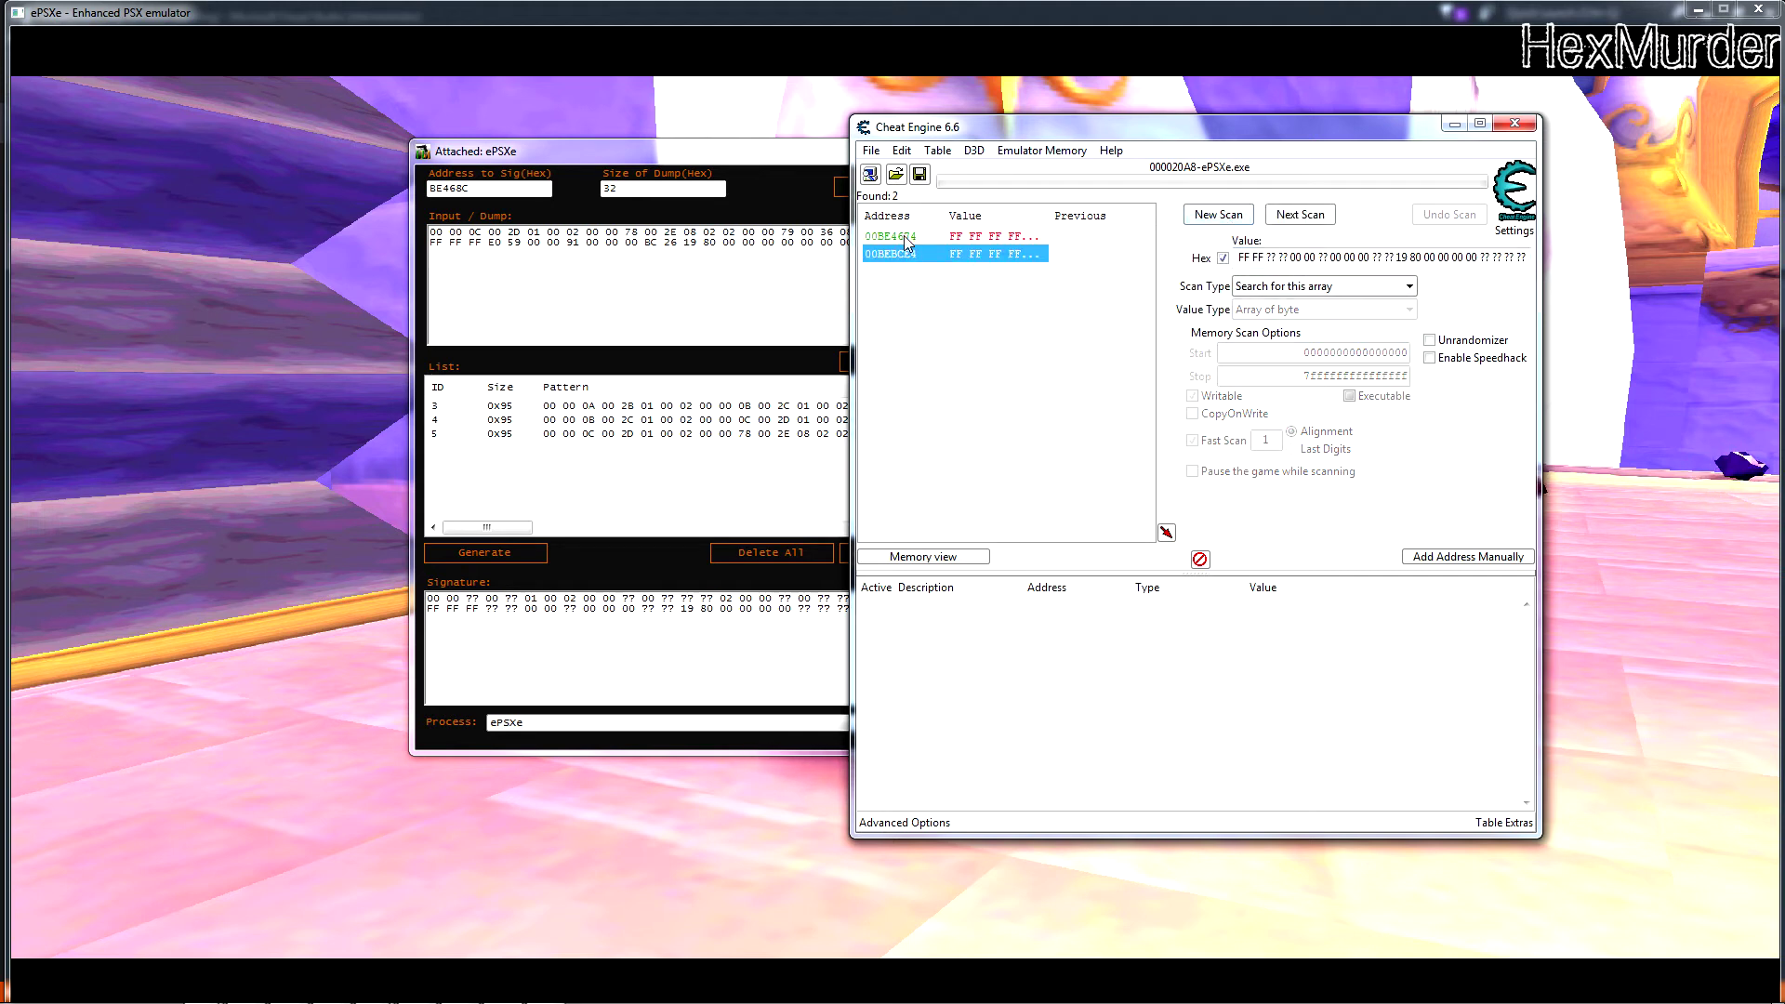
# - Copy the signature from the last FF onward into the search value and rescan
pyautogui.click(590, 616)
pyautogui.moveTo(936, 597)
pyautogui.mouseDown()
pyautogui.moveTo(887, 617)
pyautogui.moveTo(344, 601)
pyautogui.mouseUp()
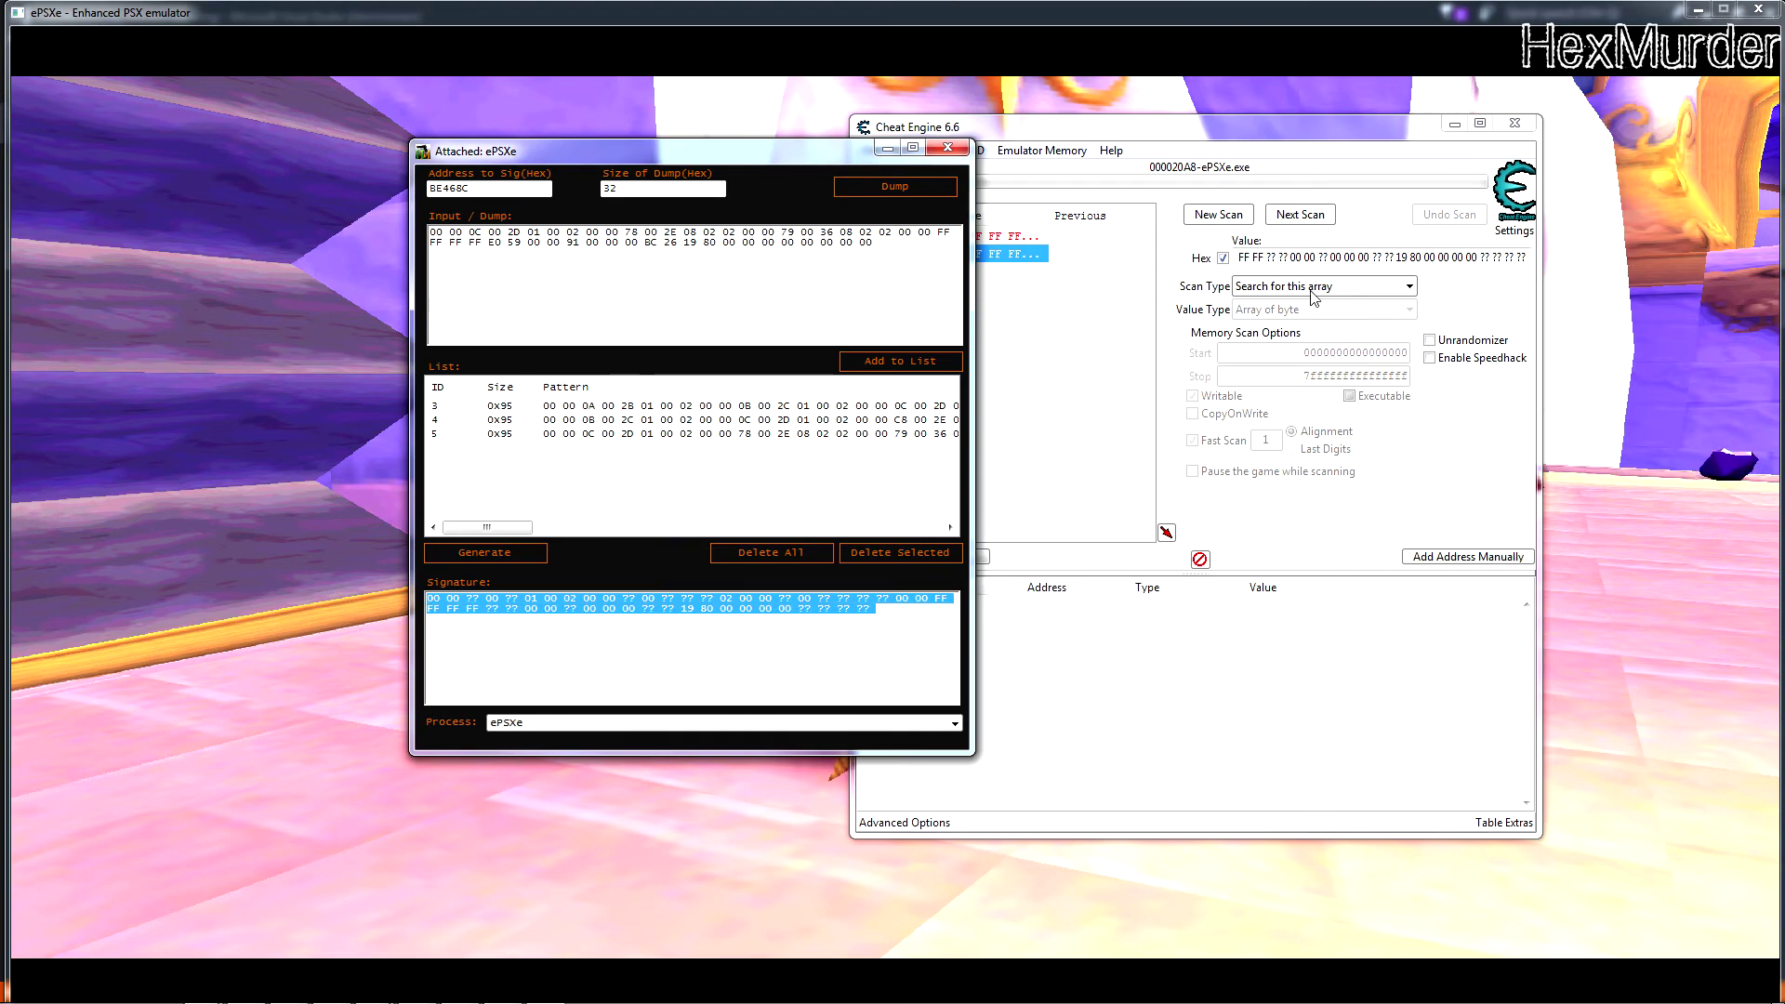
pyautogui.click(1305, 254)
pyautogui.click(1213, 215)
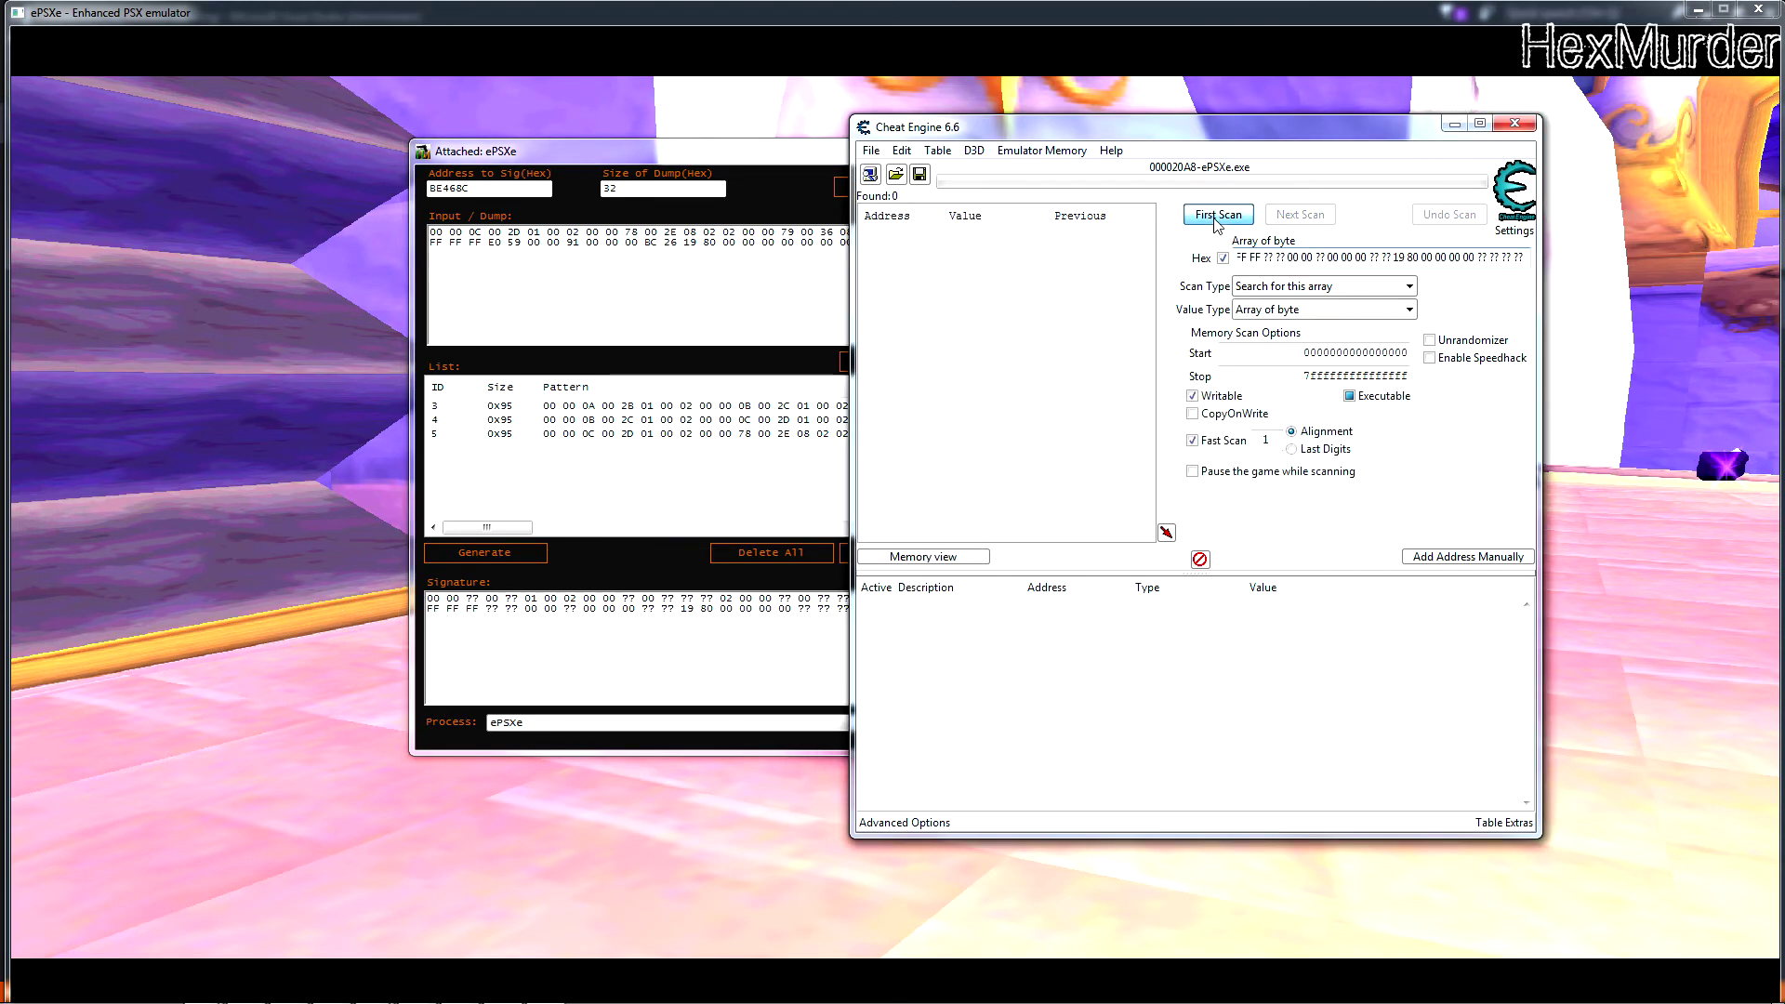
pyautogui.click(1213, 216)
# - On a new level, run a fresh Array of byte scan, which finds nothing
pyautogui.click(384, 393)
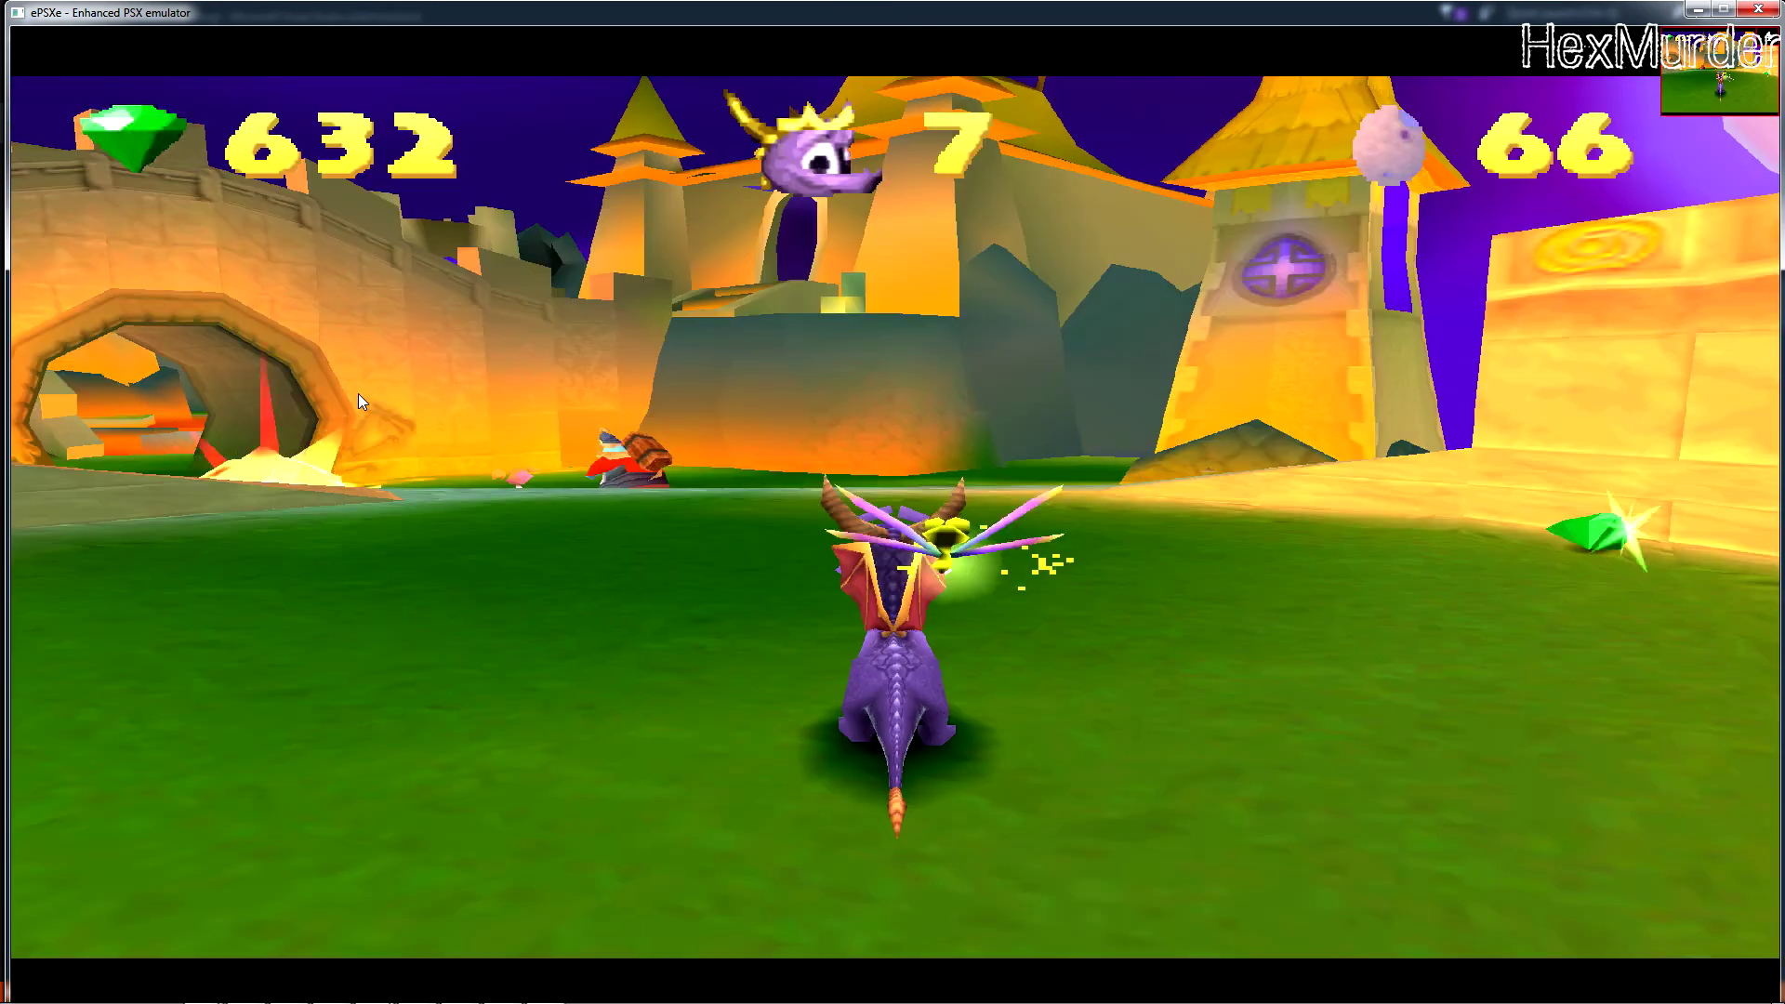
pyautogui.hotkey('alt', 'Tab')
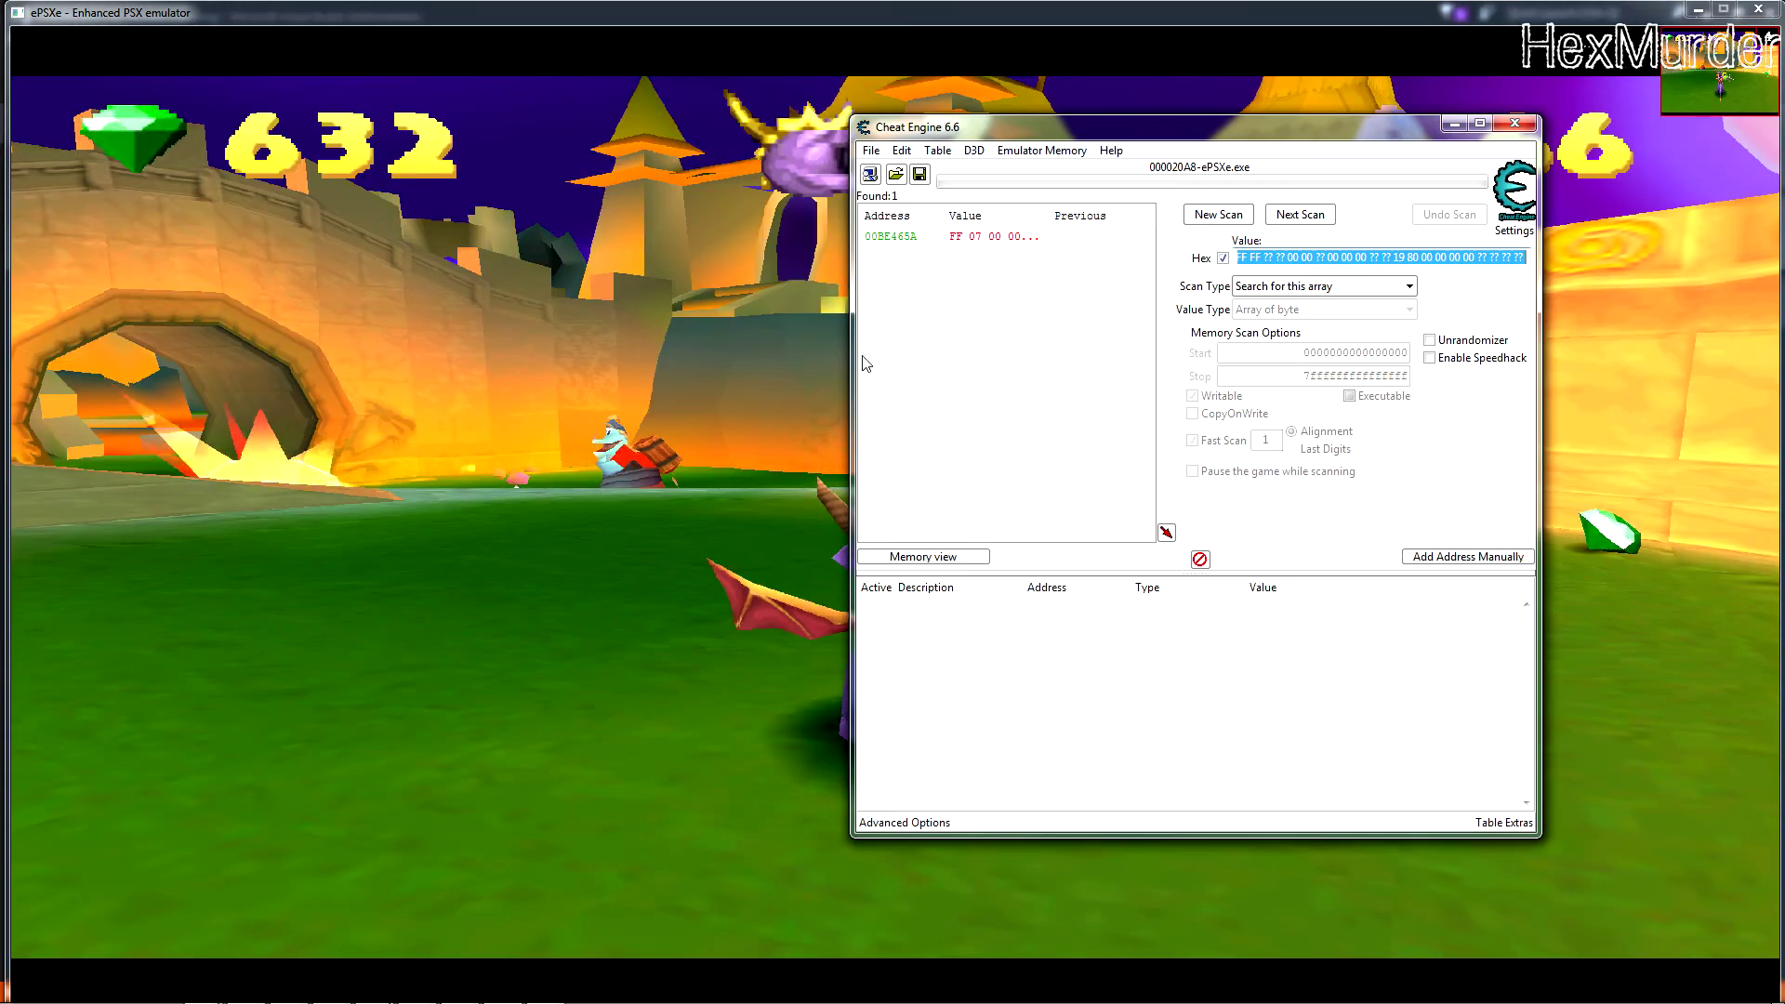
pyautogui.click(1213, 216)
pyautogui.click(1228, 224)
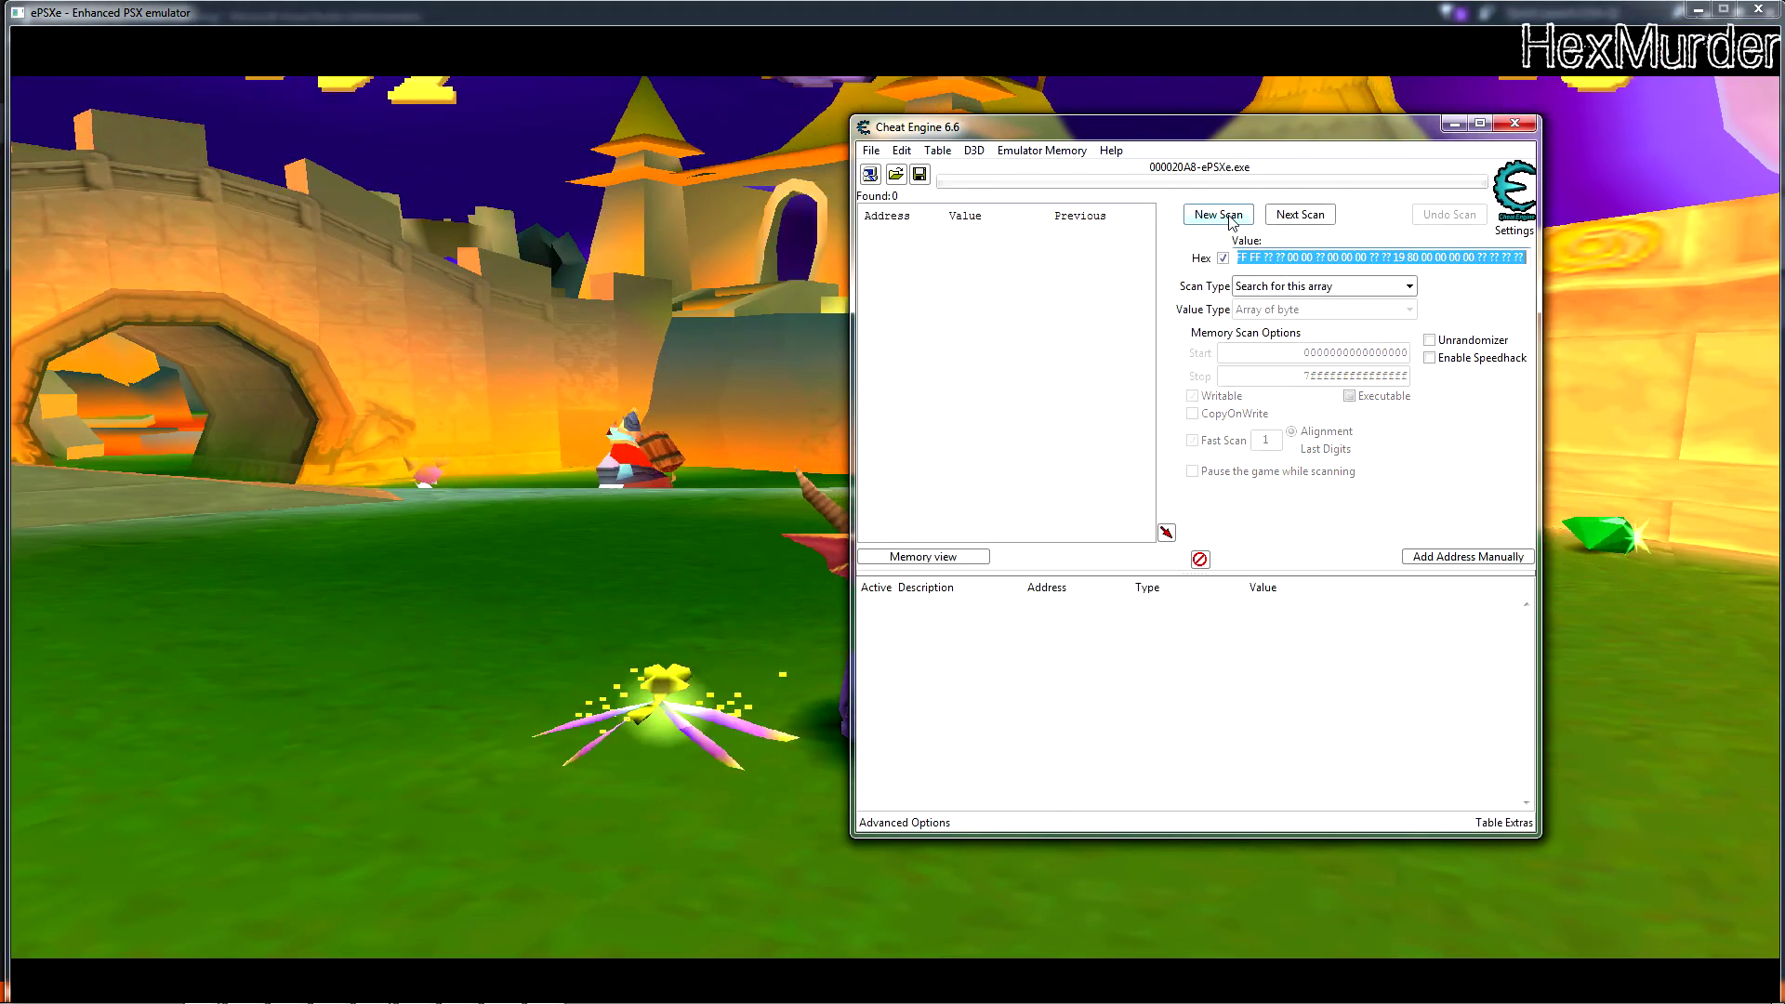
# - Return from Cheat Engine to the Sig Generator and click inside its Signature box
pyautogui.click(1301, 257)
pyautogui.click(842, 389)
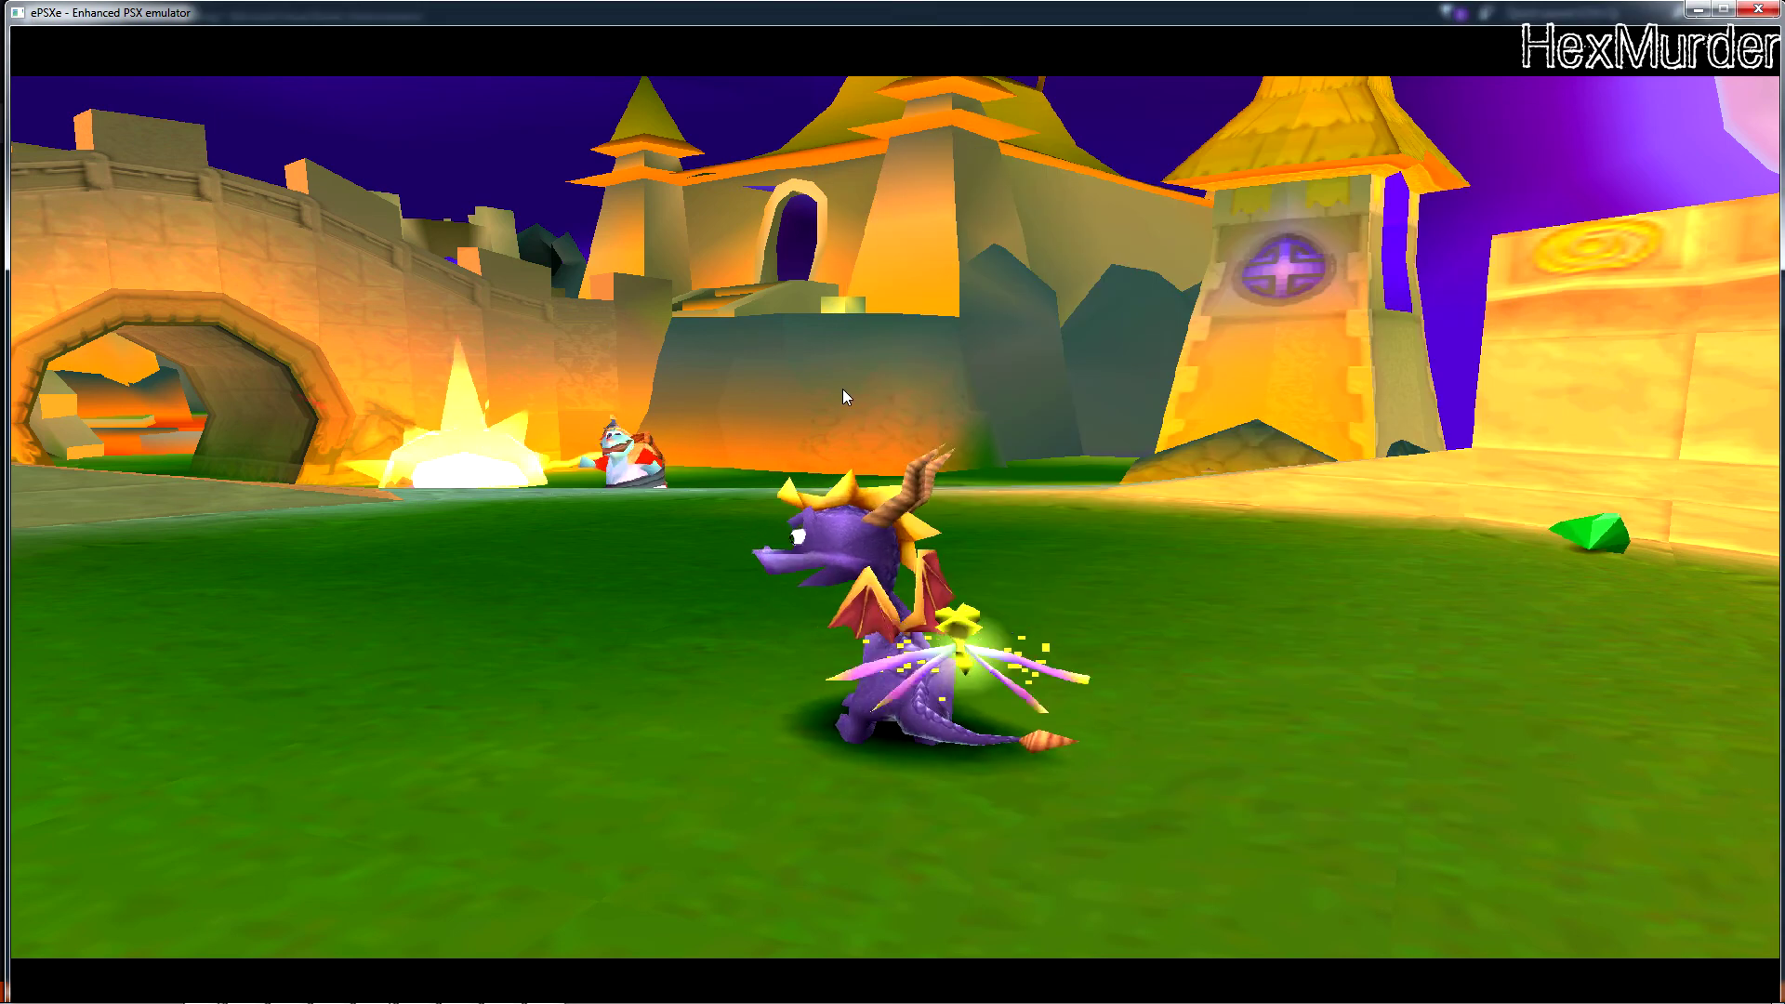
pyautogui.hotkey('alt', 'Tab')
pyautogui.hotkey('alt', 'Tab')
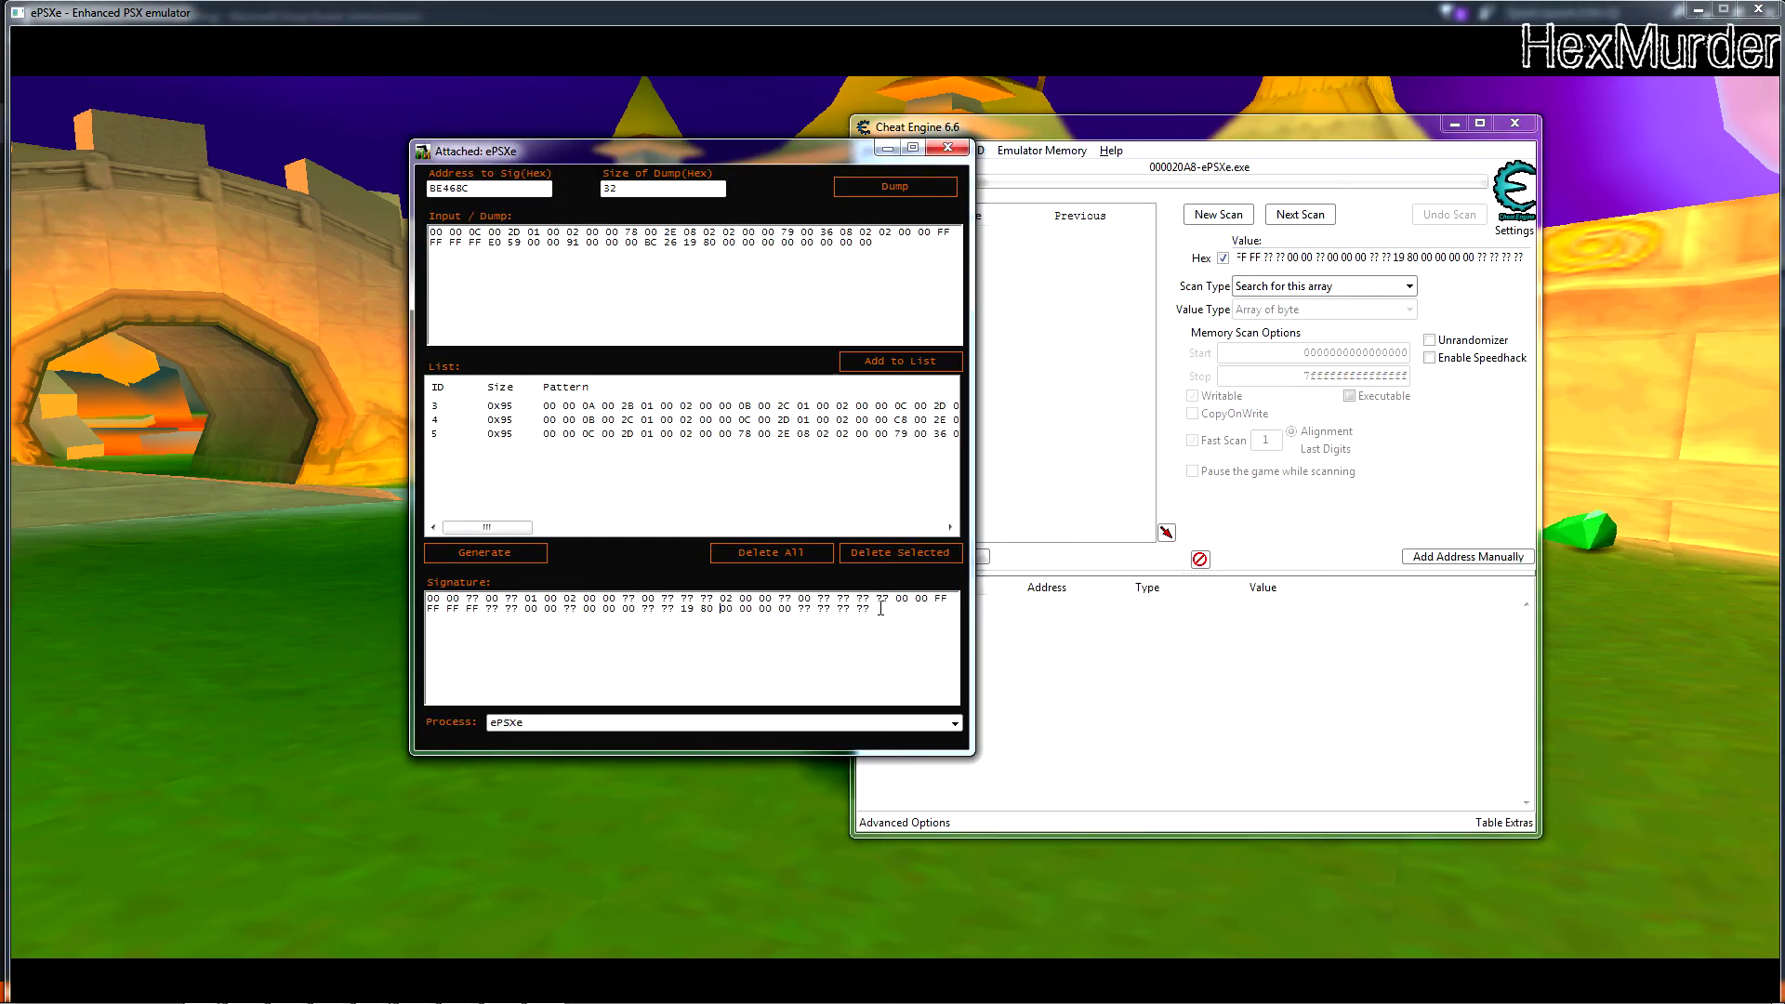
pyautogui.click(921, 622)
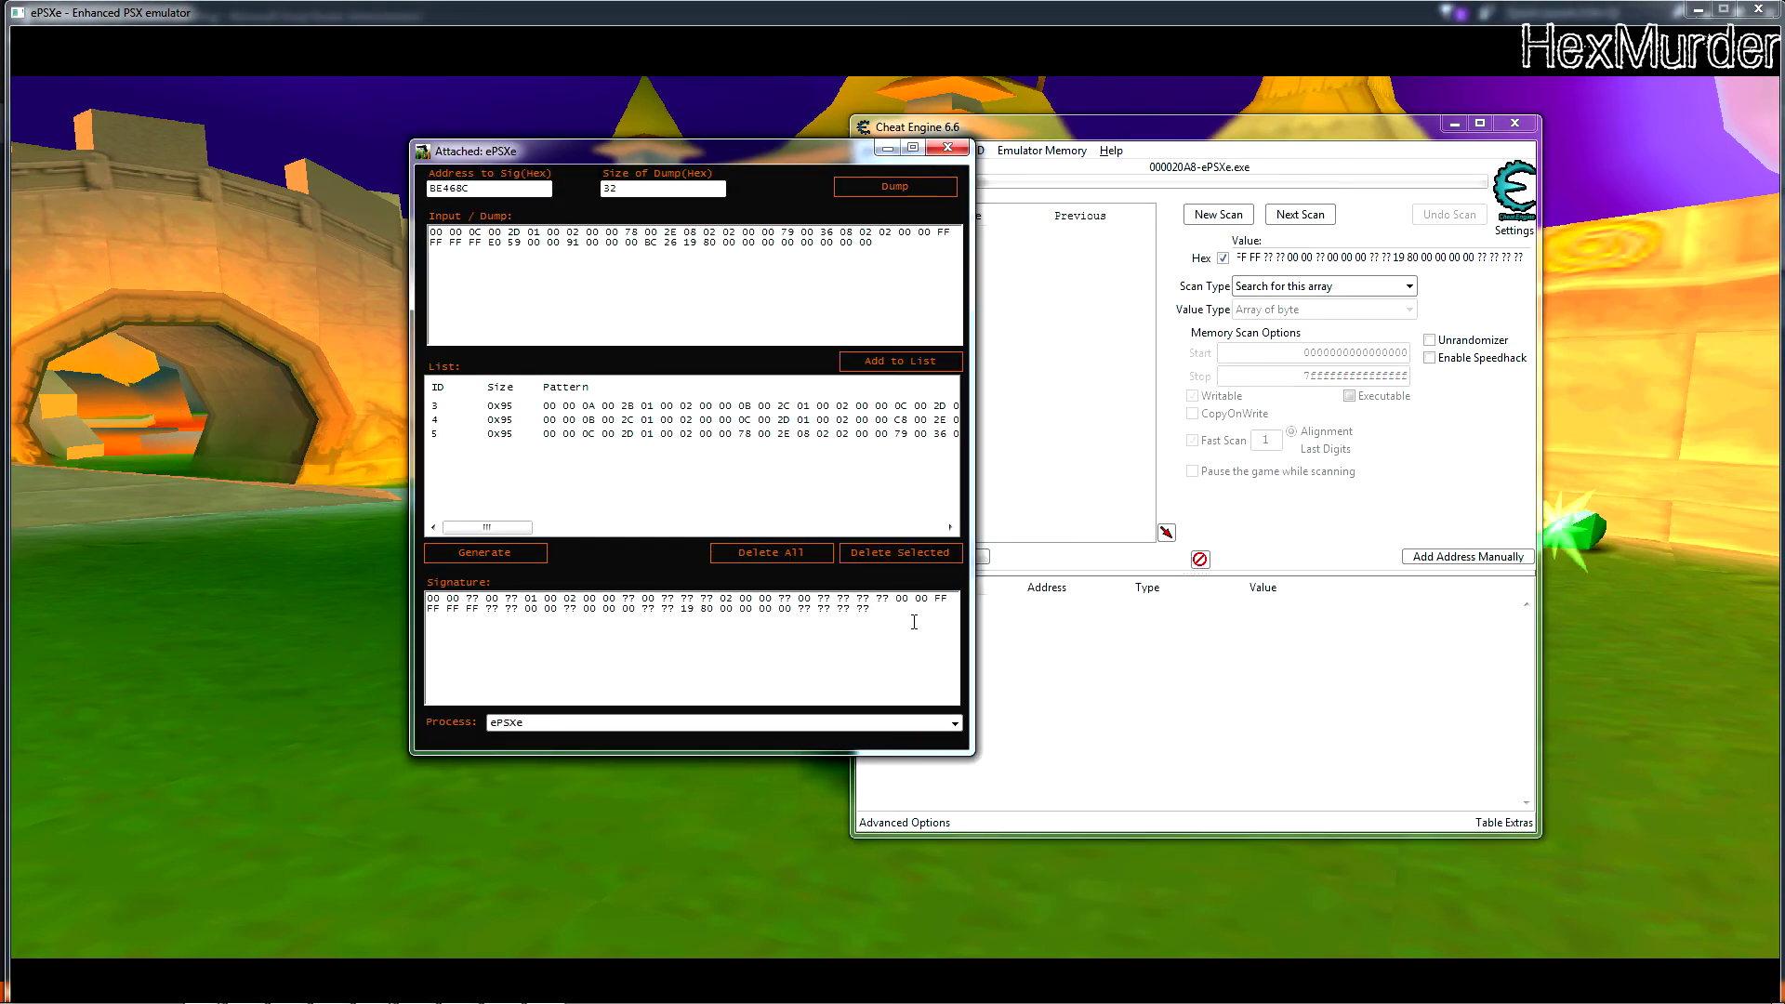